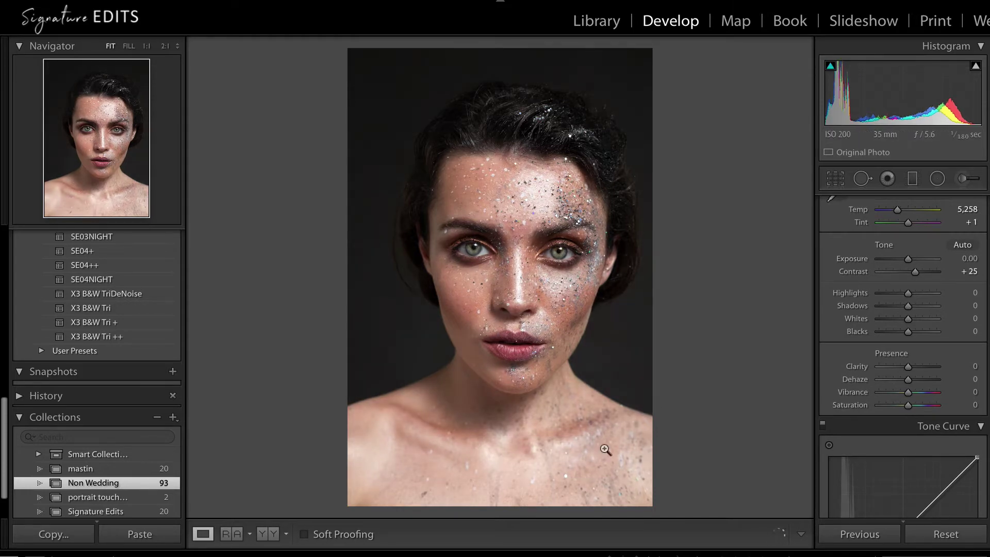
Add three points to the RGB tone curve and raise the midpoint to 50.2 / 54.1 % to brighten the midtones
scroll(909, 374, "down", 5)
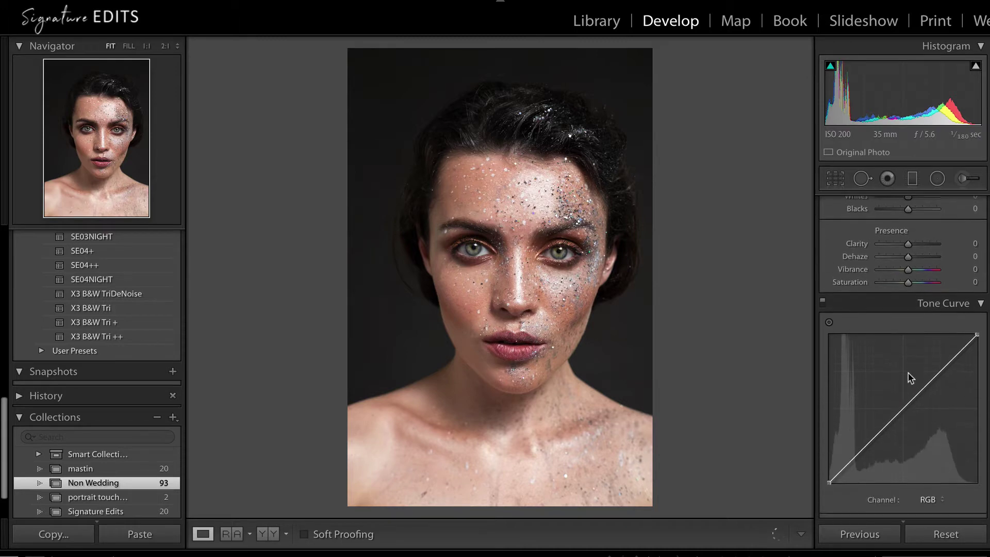
scroll(908, 377, "down", 2)
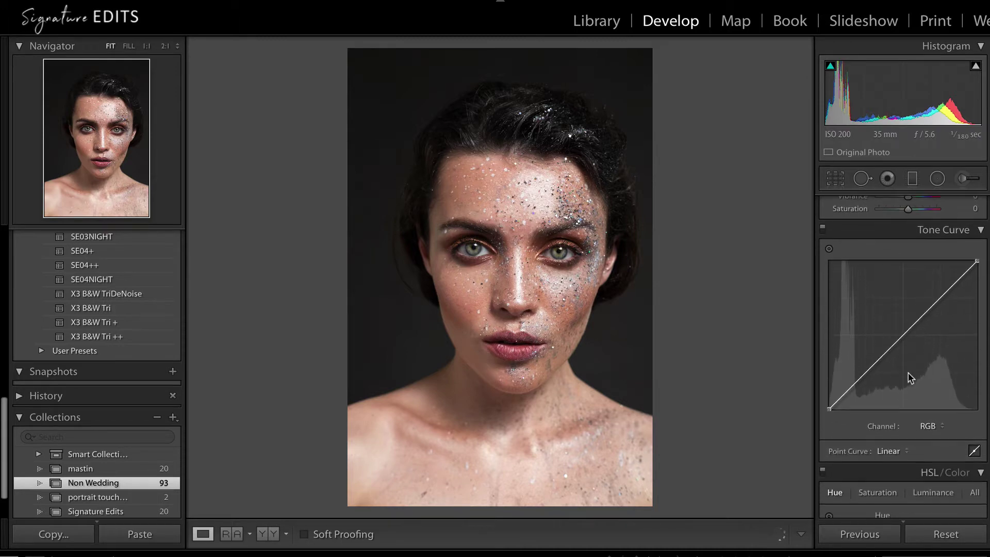
left_click(903, 334)
left_click(939, 297)
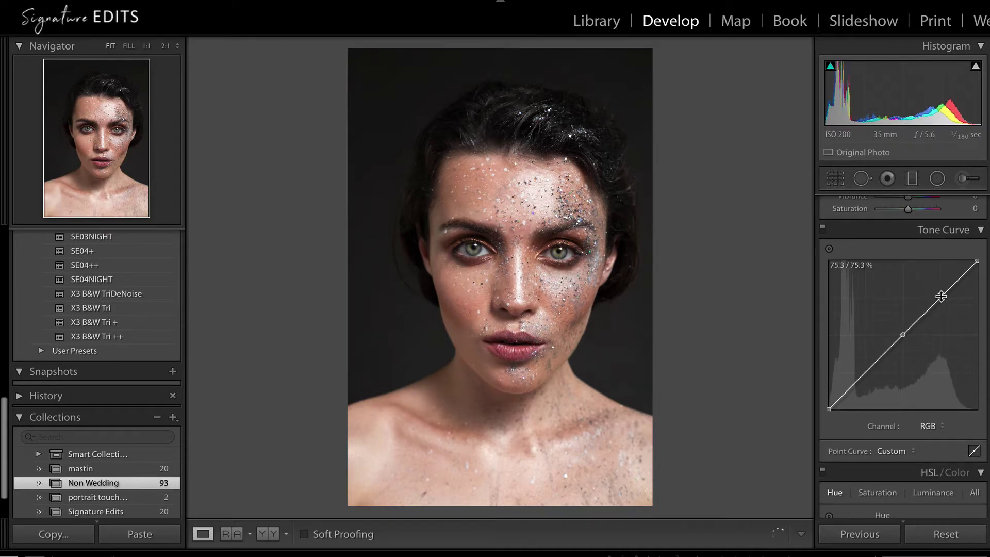
left_click(864, 373)
left_click_drag(903, 335, 903, 328)
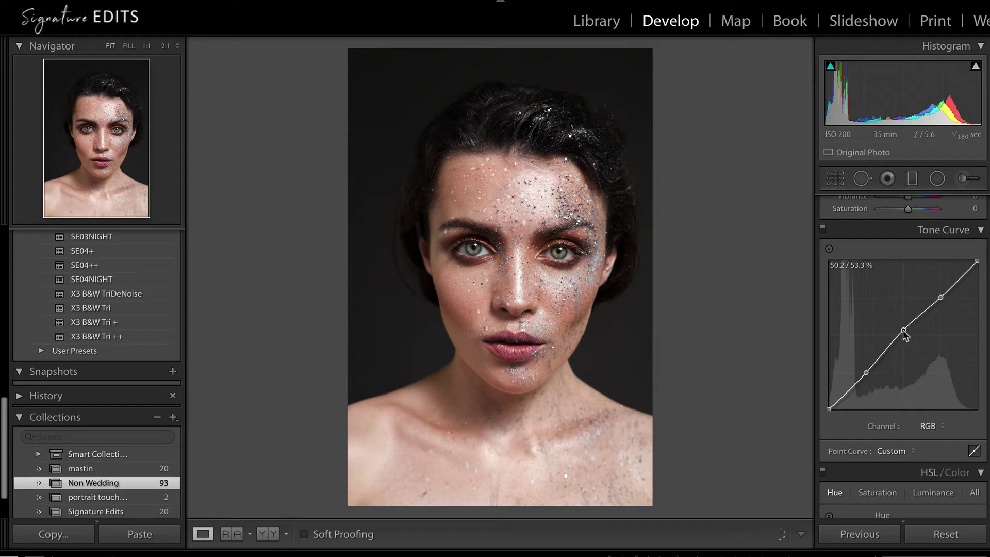
left_click_drag(904, 331, 904, 329)
left_click(931, 425)
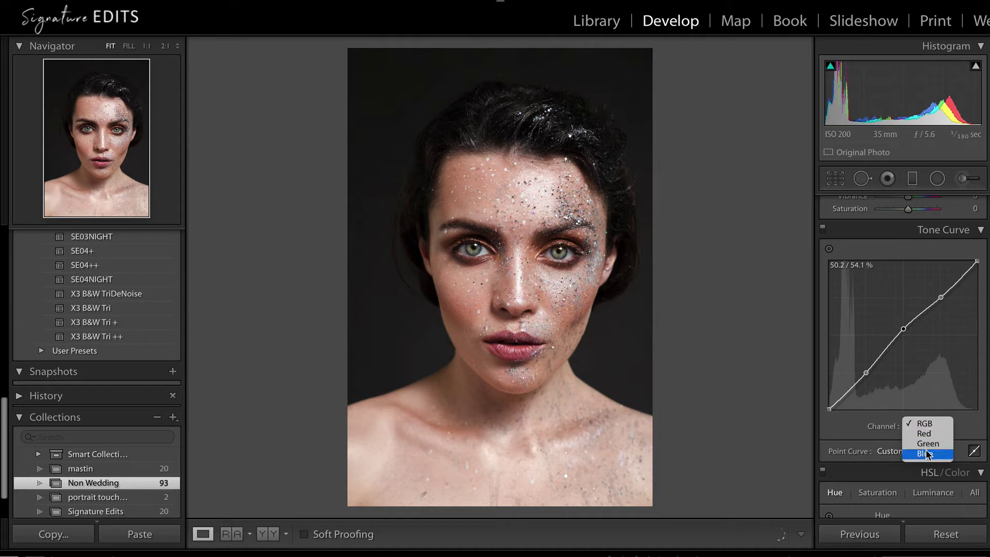
left_click(849, 428)
Set the HSL hue of red to +2 and orange to +7, comparing the portrait with and without the HSL adjustments
scroll(849, 428, "down", 3)
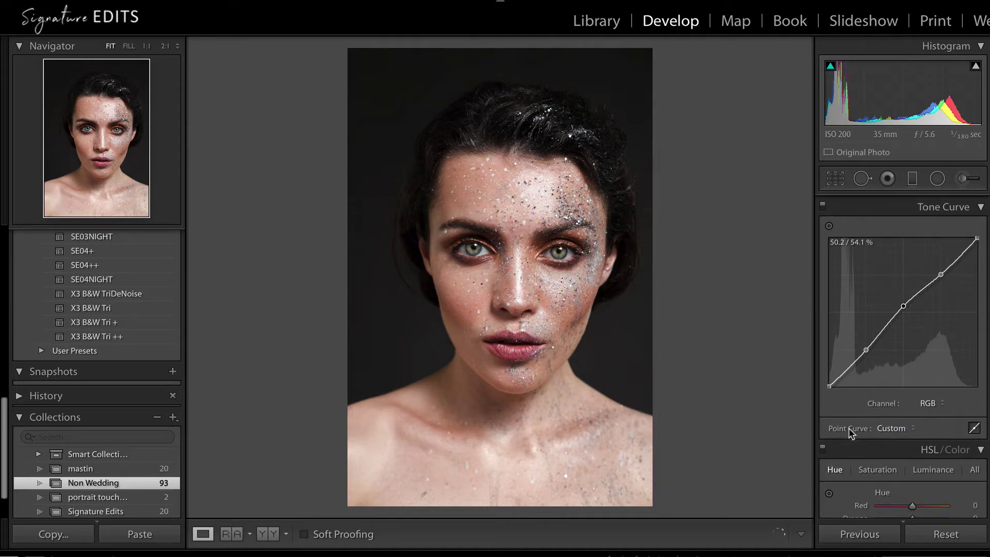
scroll(849, 428, "down", 5)
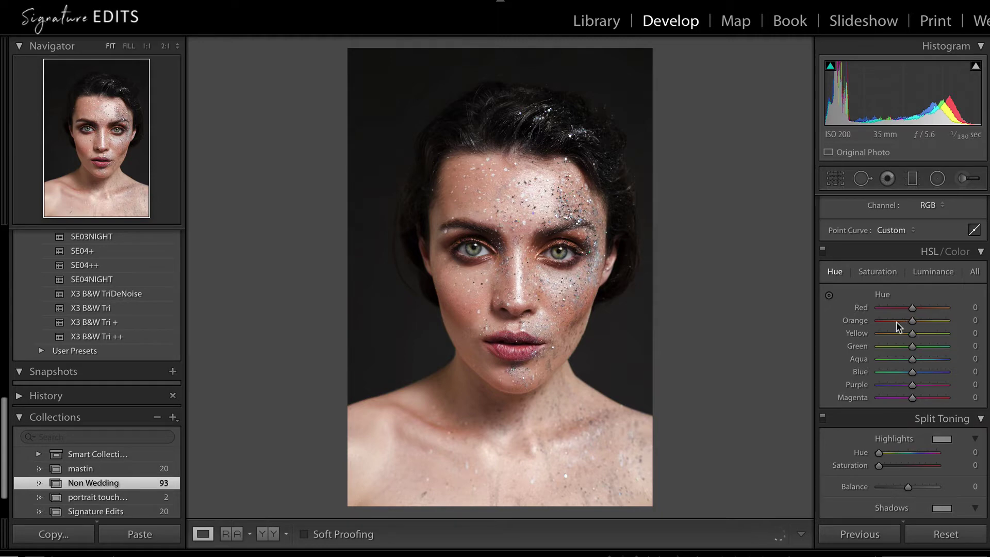
left_click_drag(888, 321, 914, 311)
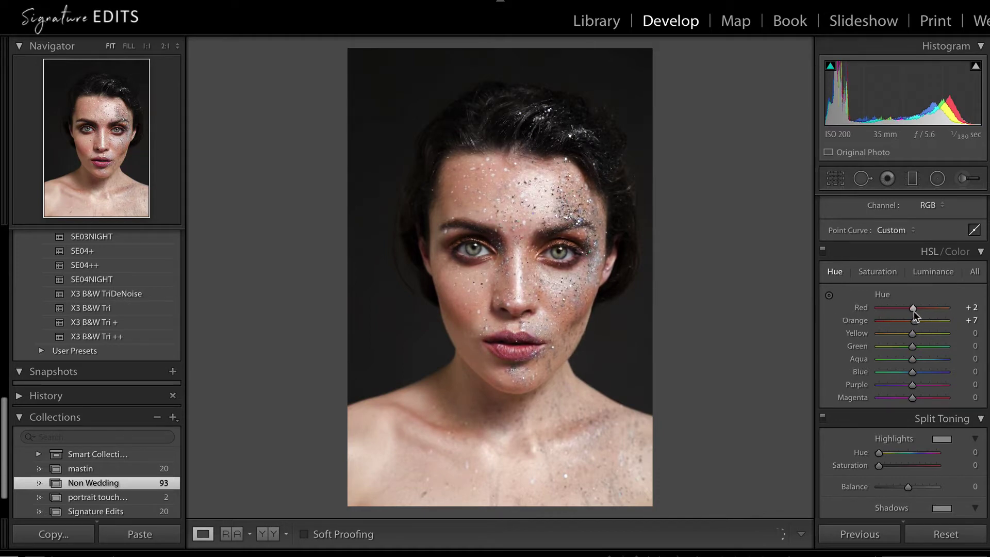
left_click(823, 251)
left_click(823, 251)
Shift the iris colour with the targeted hue adjustment, setting yellow to -15 and green to +21, and return to the full portrait view
scroll(918, 381, "down", 2)
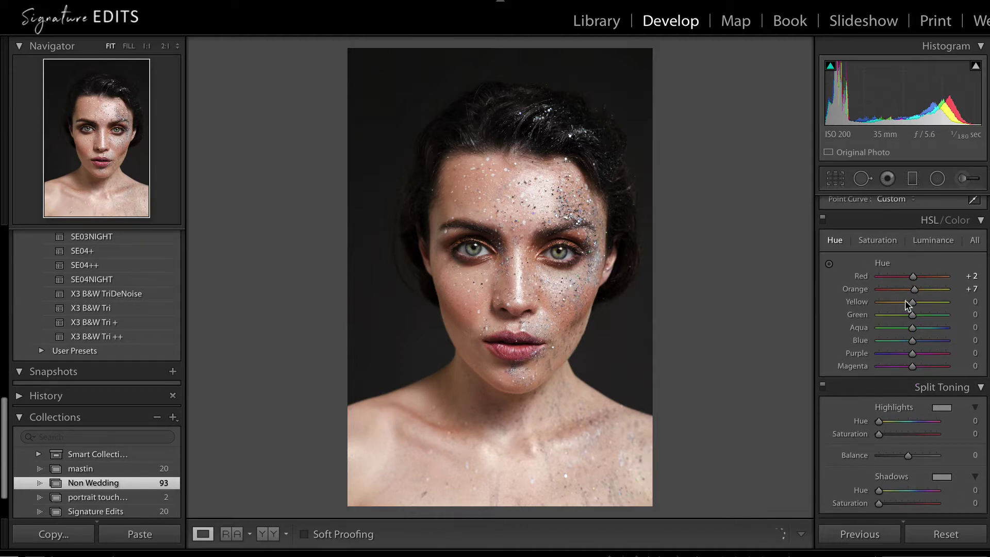
left_click(521, 251)
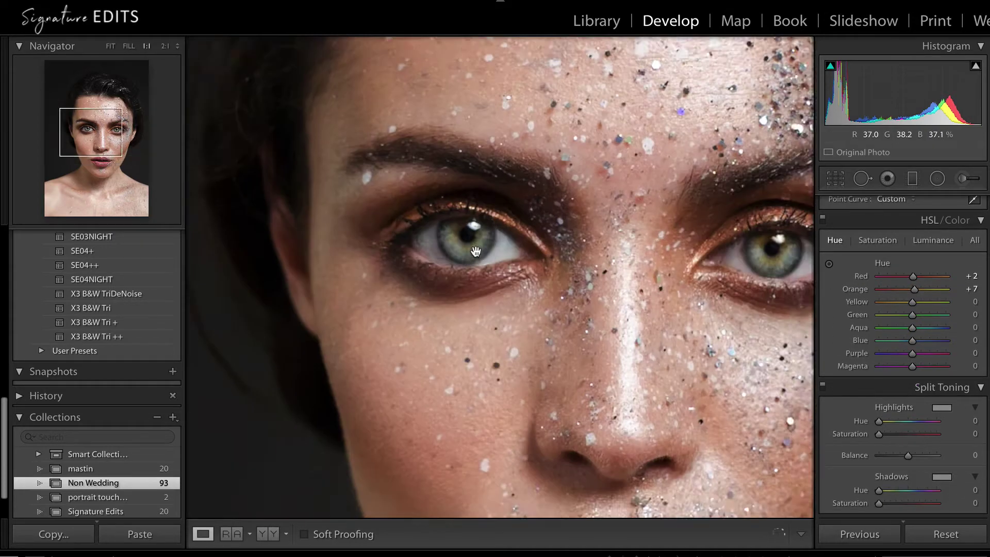
left_click(829, 265)
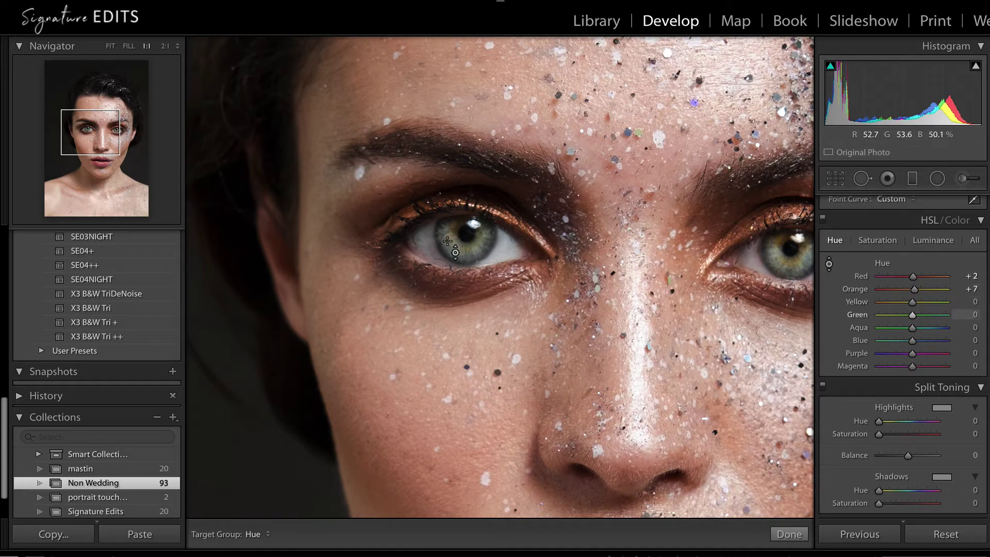
left_click_drag(448, 241, 448, 289)
key("ctrl+z")
key("ctrl+shift+z")
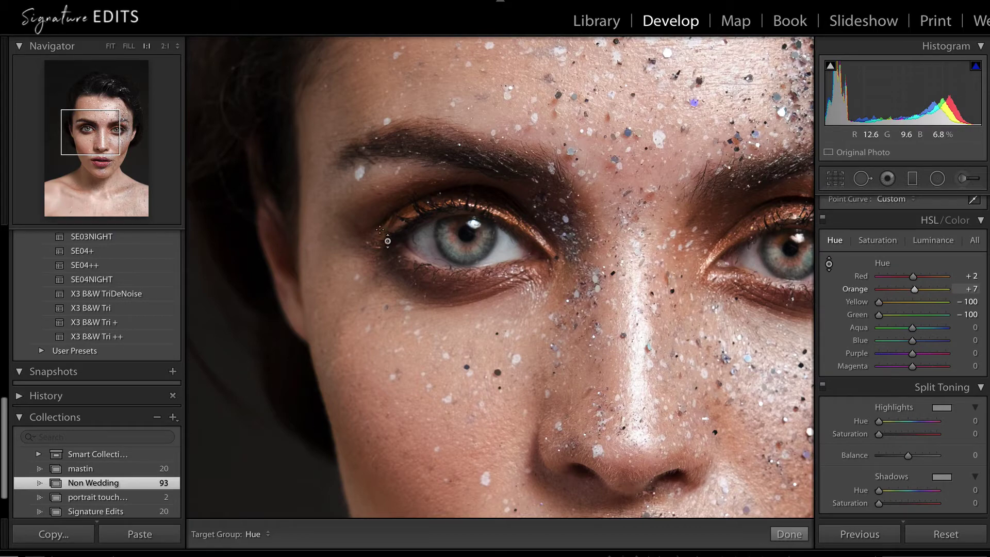
left_click_drag(452, 245, 452, 191)
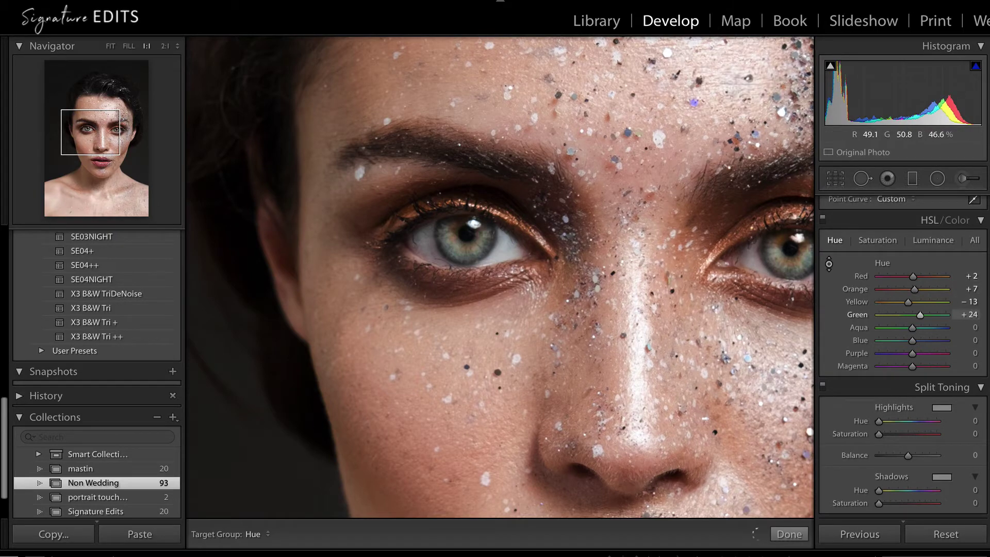
left_click_drag(454, 247, 454, 251)
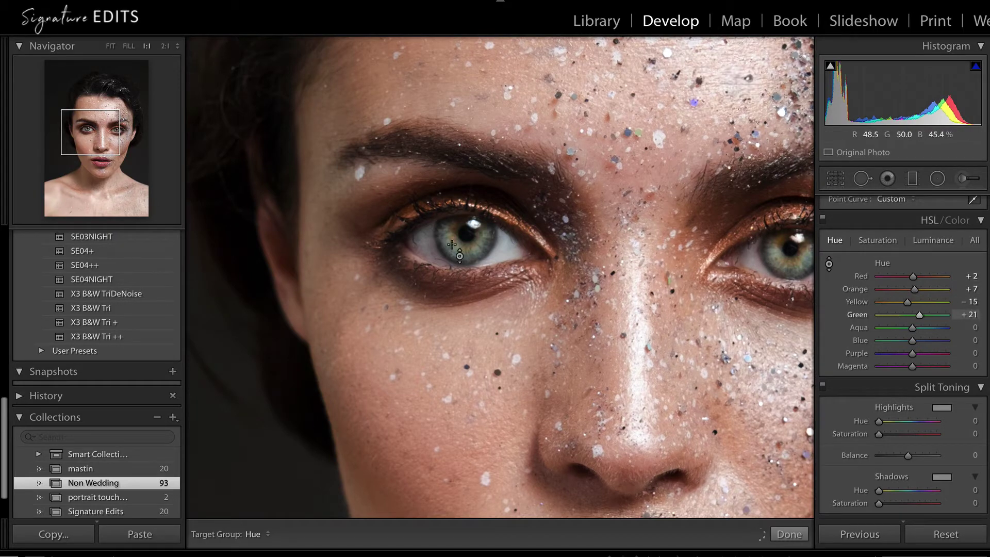
left_click(111, 47)
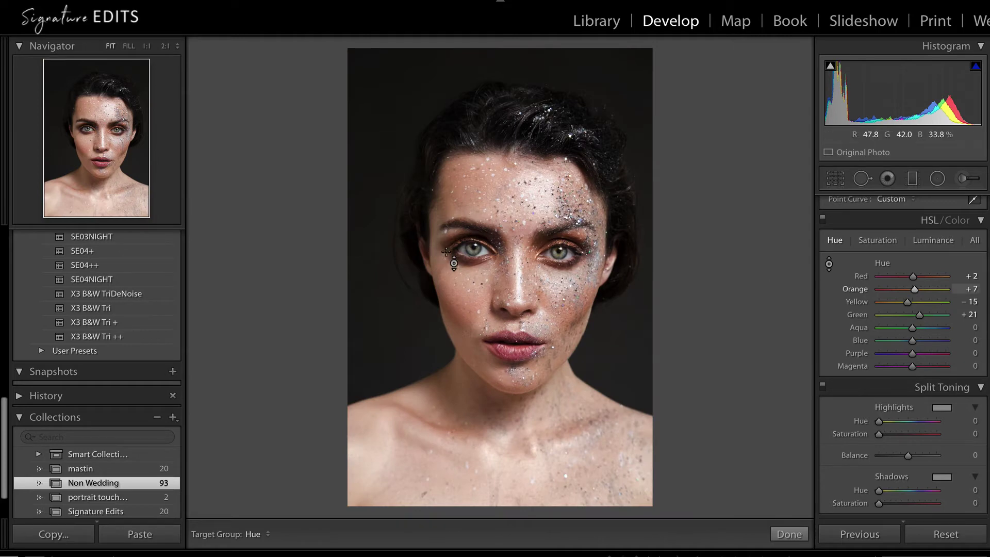
Adjust the HSL saturation of green and yellow, comparing the portrait with and without the HSL adjustments
left_click(876, 241)
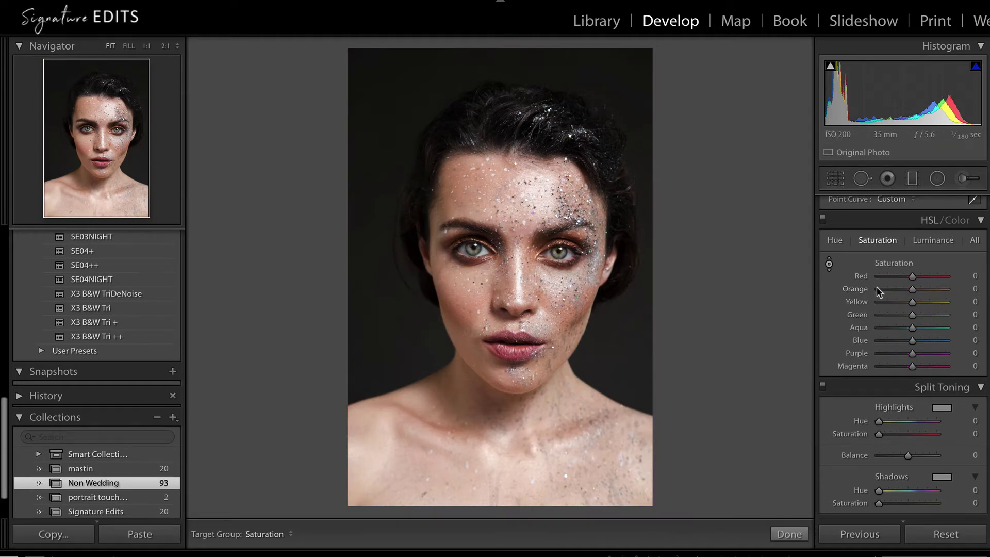
mouse_move(920, 314)
left_mouse_down()
mouse_move(950, 315)
mouse_move(927, 315)
left_mouse_up()
left_click(930, 302)
left_click_drag(917, 305, 914, 305)
left_click(823, 220)
left_click(823, 220)
In the camera calibration settings, set the shadows tint to -19, the red primary hue to +2 and its saturation to -6
scroll(867, 324, "down", 5)
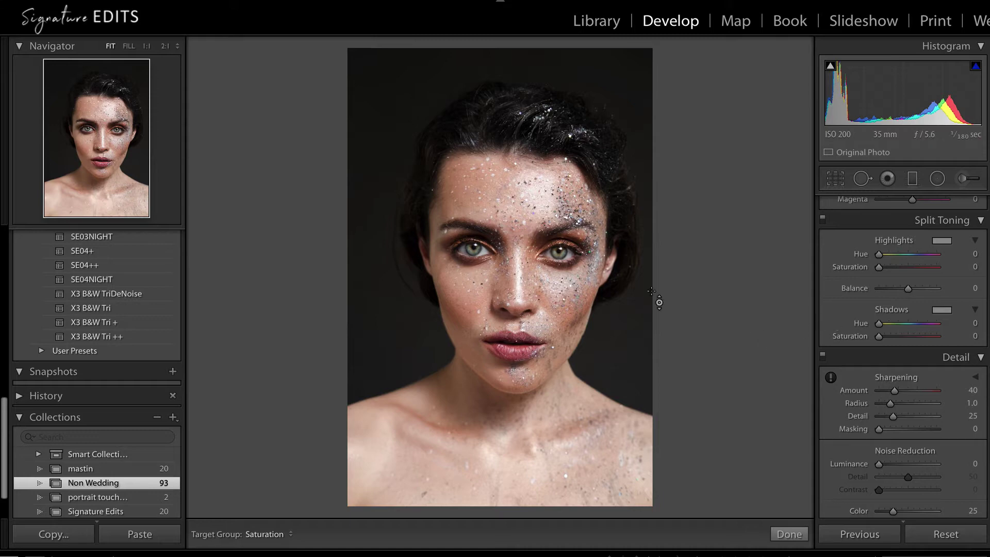
scroll(886, 432, "down", 2)
scroll(888, 437, "down", 5)
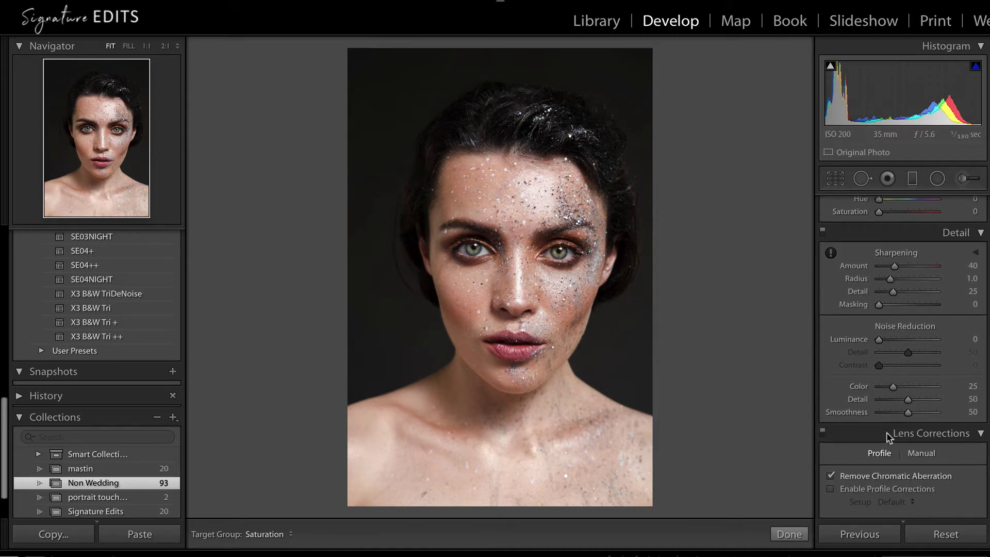
scroll(899, 365, "down", 1)
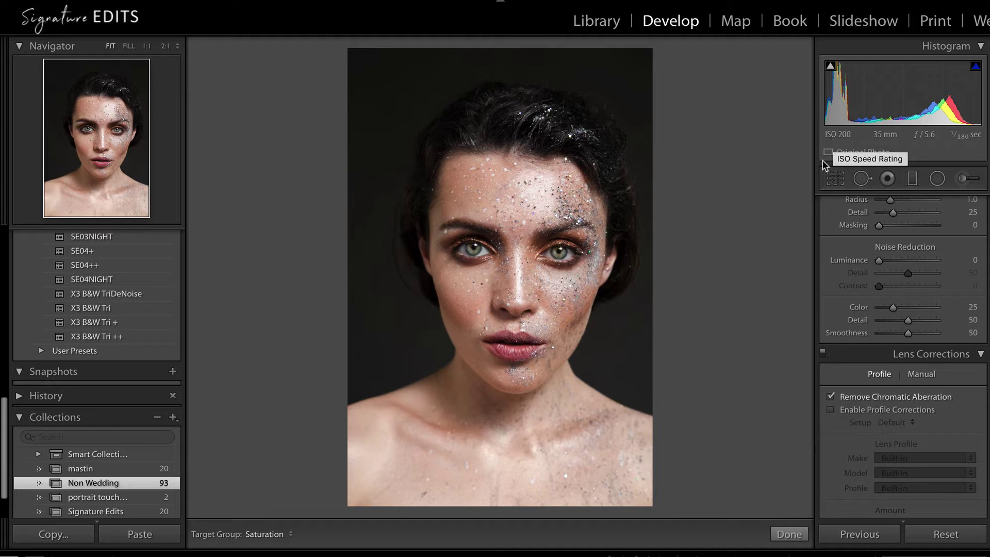
scroll(906, 467, "down", 5)
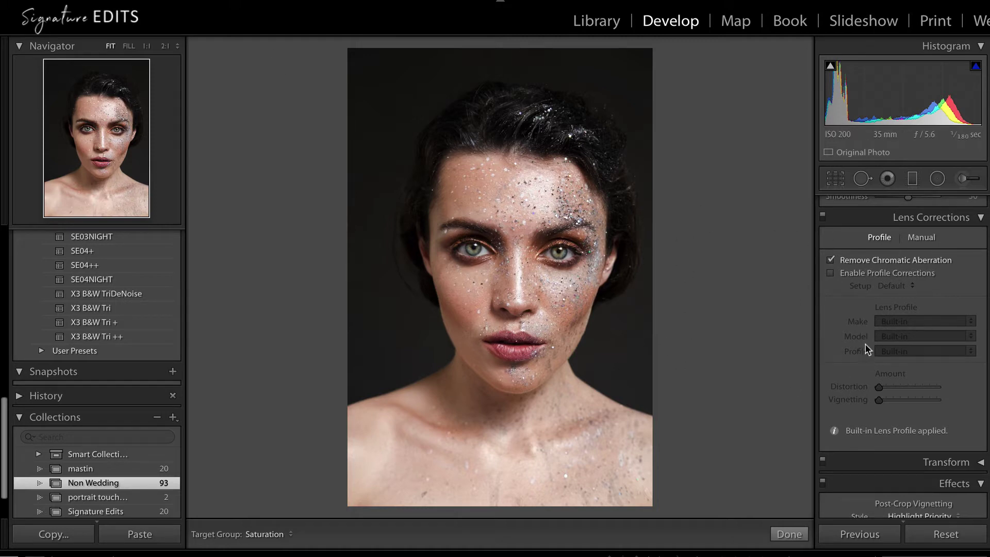
scroll(858, 350, "down", 8)
scroll(858, 350, "down", 5)
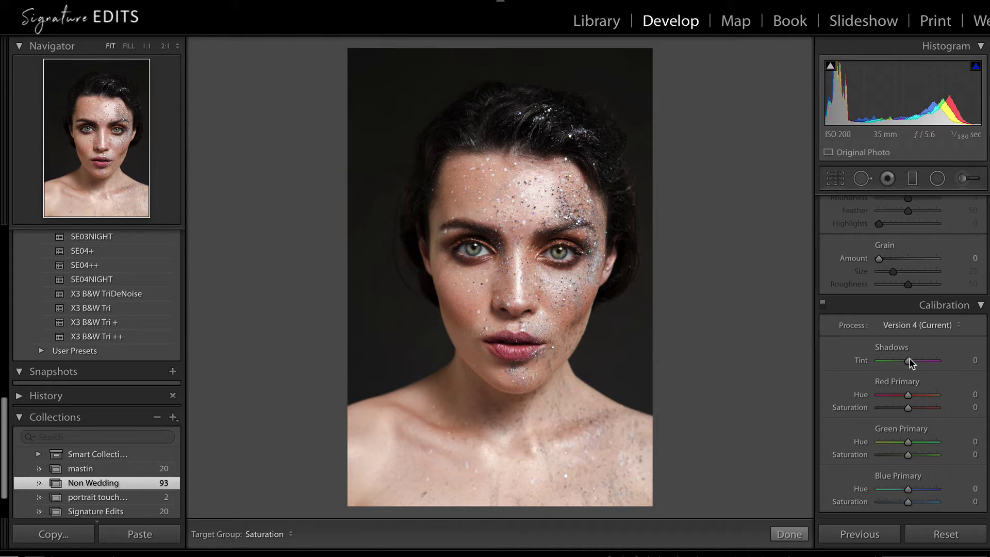
left_click_drag(911, 363, 856, 363)
left_click_drag(894, 396, 953, 404)
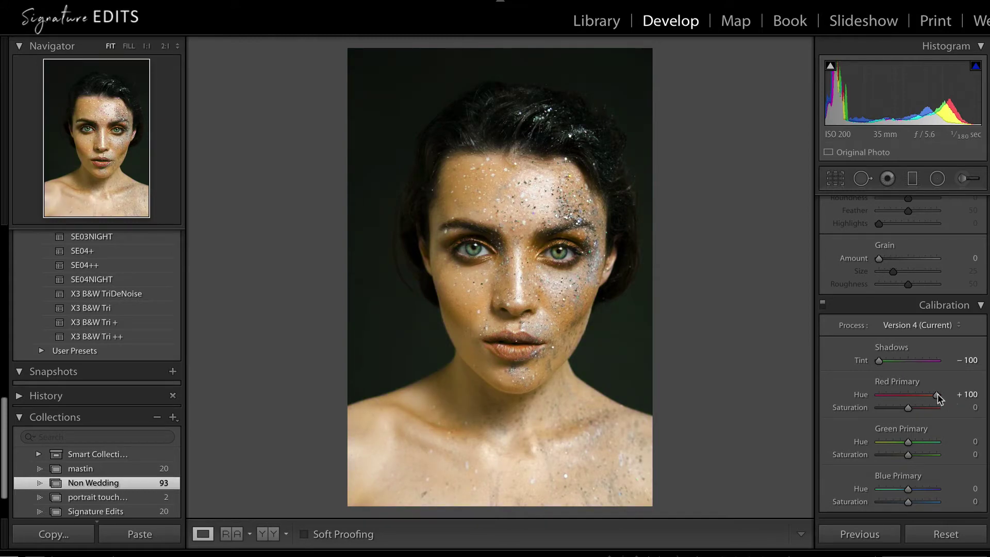
double_click(936, 395)
left_click_drag(879, 361, 901, 360)
mouse_move(908, 396)
left_mouse_down()
mouse_move(922, 398)
mouse_move(875, 415)
mouse_move(904, 407)
left_mouse_up()
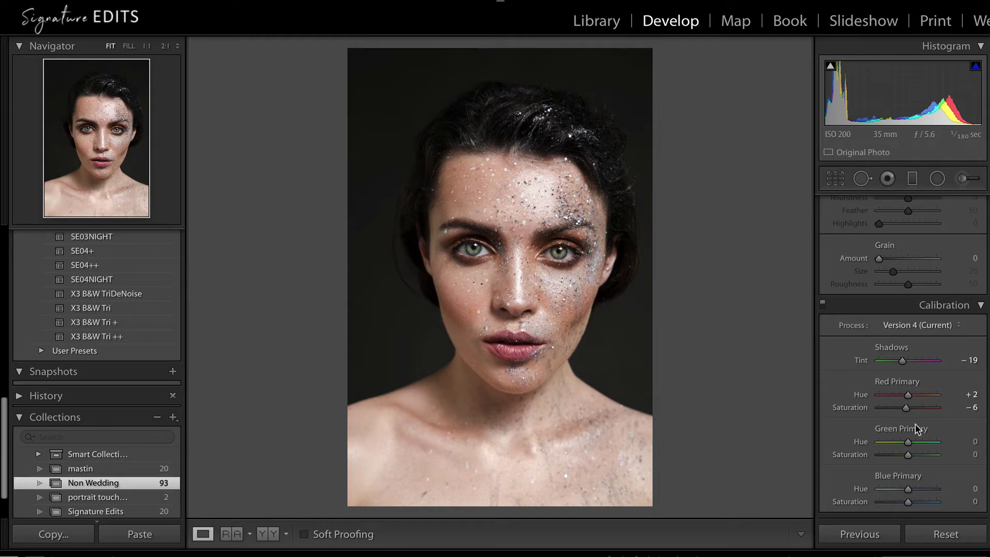
Calibrate the green primary to hue +9 and saturation -8 and the blue primary to hue +3 and saturation +12, and compare before and after
mouse_move(908, 442)
left_mouse_down()
mouse_move(919, 446)
mouse_move(884, 451)
mouse_move(907, 451)
left_mouse_up()
left_click_drag(909, 456, 906, 457)
mouse_move(908, 495)
left_mouse_down()
mouse_move(887, 490)
mouse_move(895, 490)
left_mouse_up()
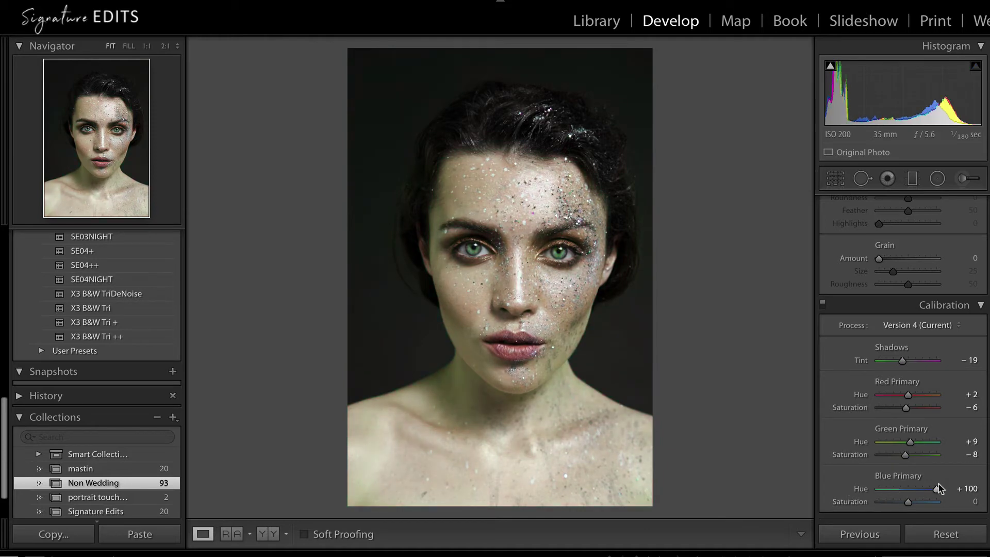
left_click_drag(895, 490, 907, 493)
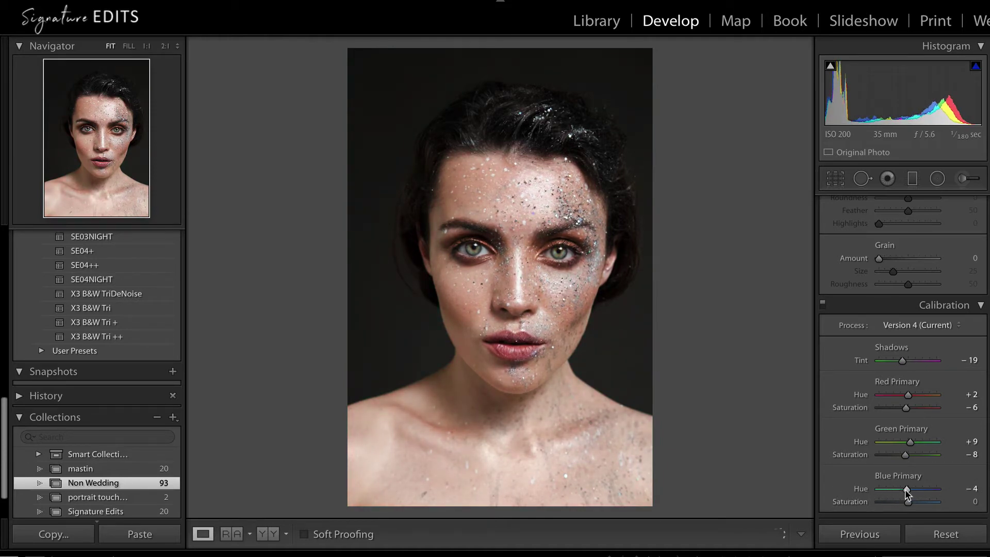
mouse_move(908, 504)
left_mouse_down()
mouse_move(933, 506)
mouse_move(913, 507)
left_mouse_up()
mouse_move(910, 501)
left_mouse_down()
mouse_move(928, 502)
mouse_move(911, 505)
left_mouse_up()
key("backslash")
key("backslash")
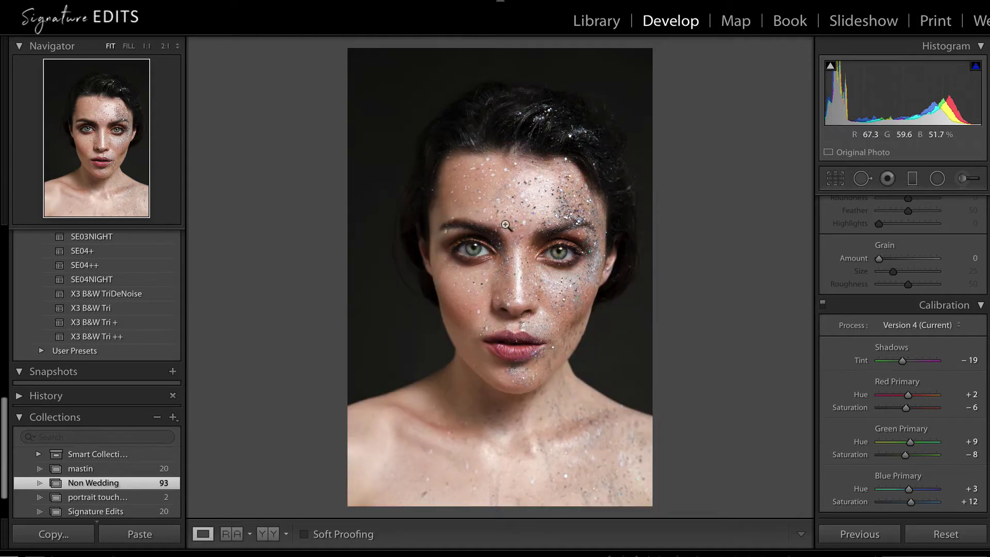
Activate the adjustment brush with the 12 Water | Sky | POP effect preset
left_click(963, 179)
left_click(916, 229)
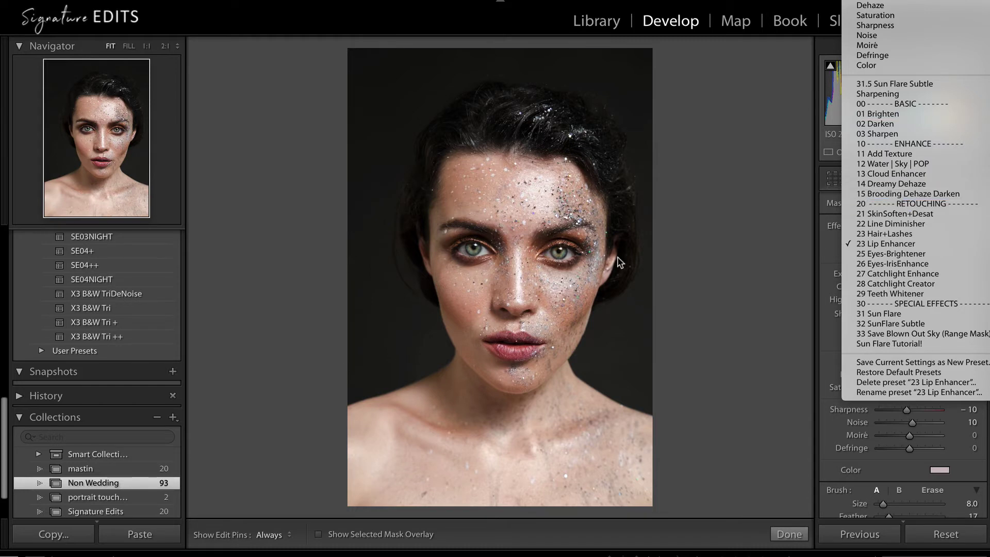
left_click(939, 163)
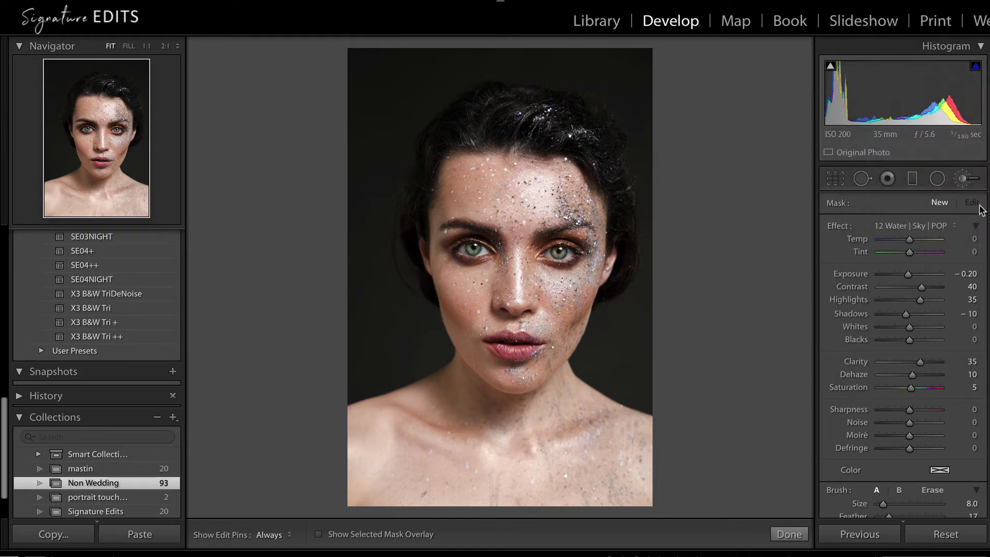
left_click(902, 227)
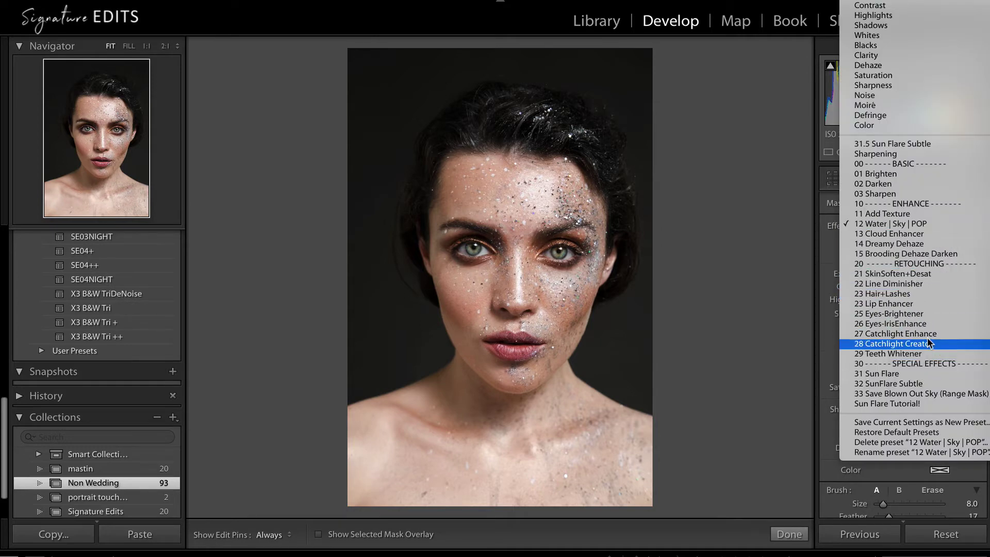
left_click(504, 226)
key("h")
key("h")
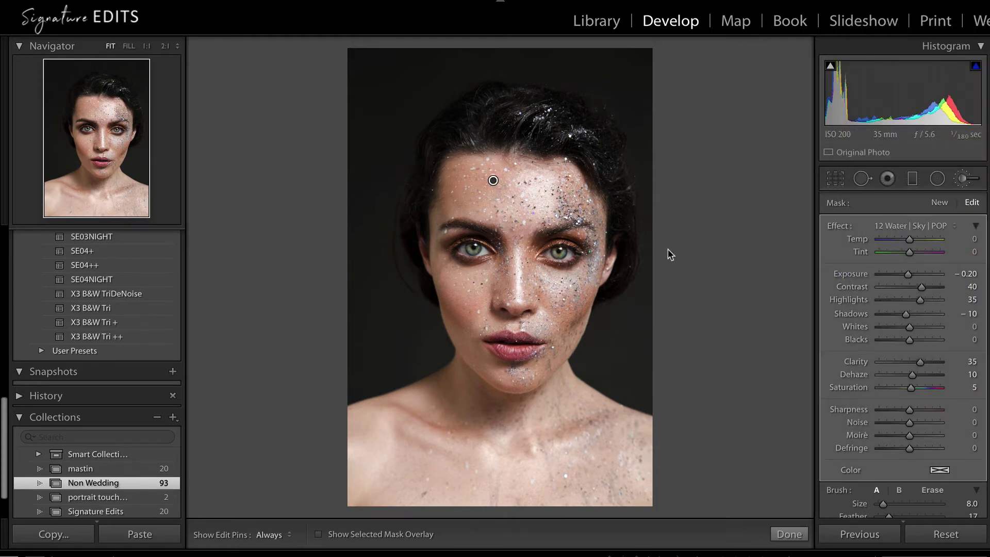
key("ctrl+z")
Load the 26 Eyes-IrisEnhance adjustment brush preset for a new mask at 1:1 on the eyes, with brush size 11
left_click(131, 120)
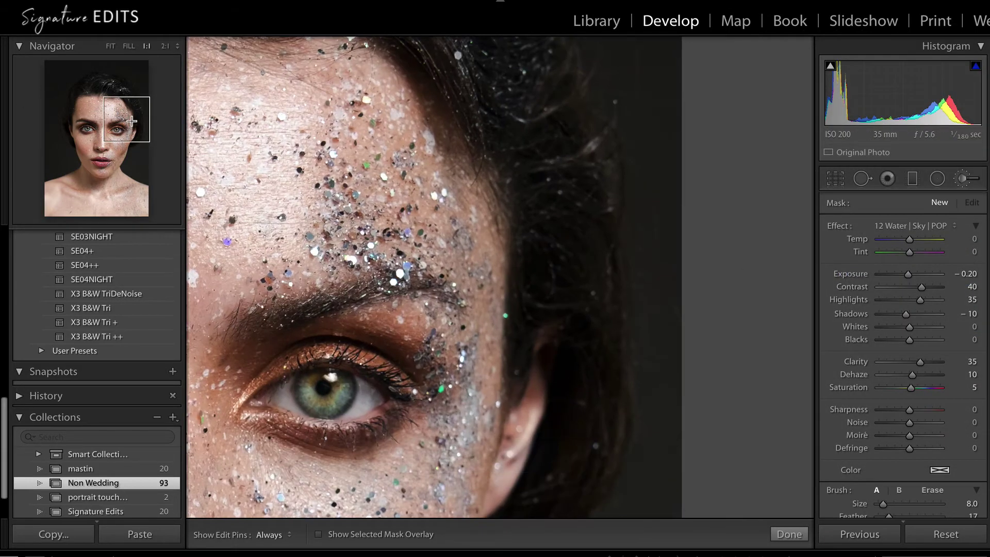
left_click_drag(124, 110, 92, 122)
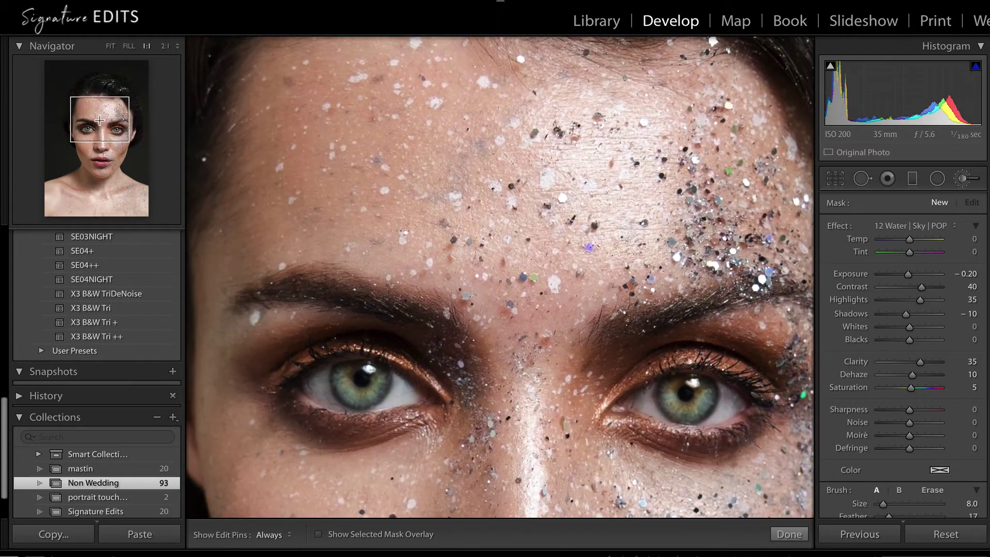
left_click(902, 228)
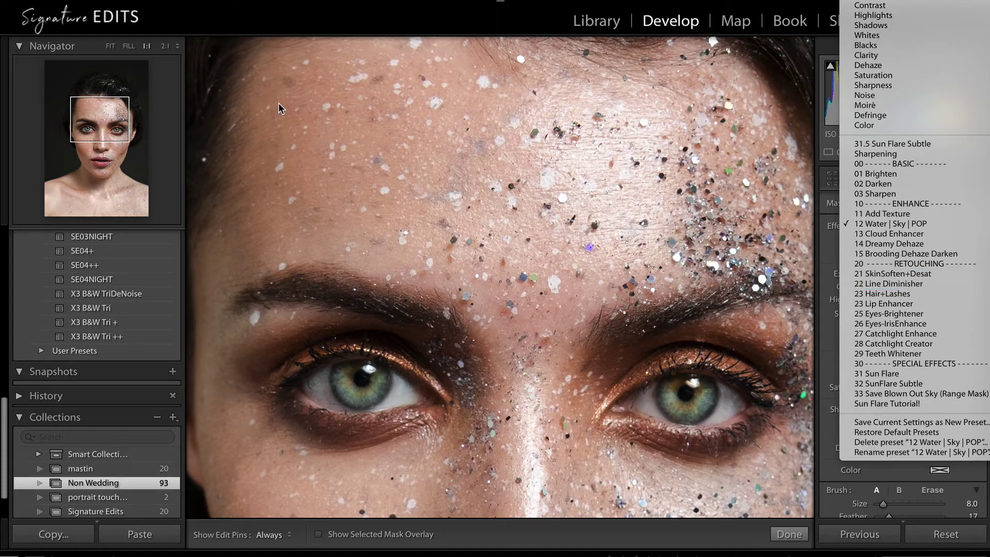
left_click(87, 125)
left_click_drag(91, 143, 83, 153)
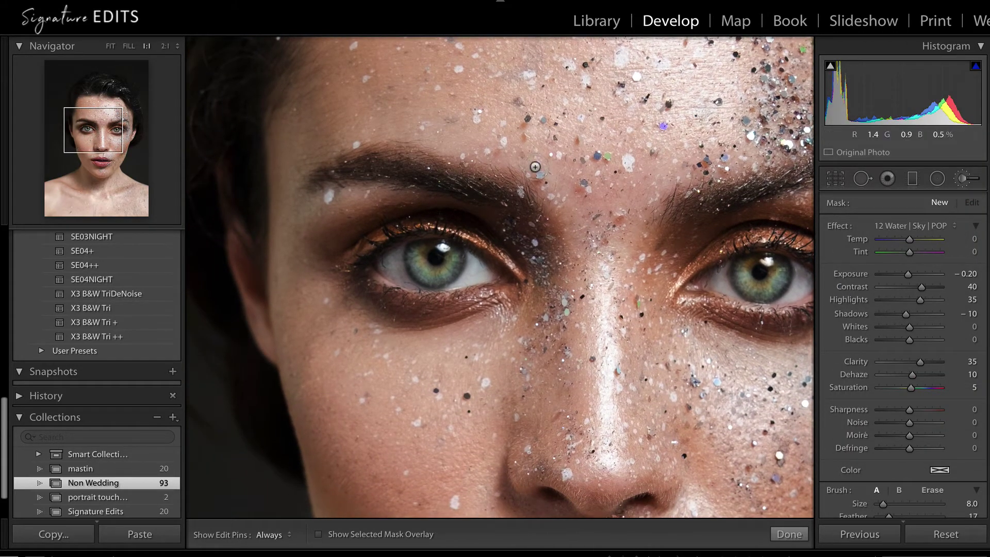
left_click(909, 227)
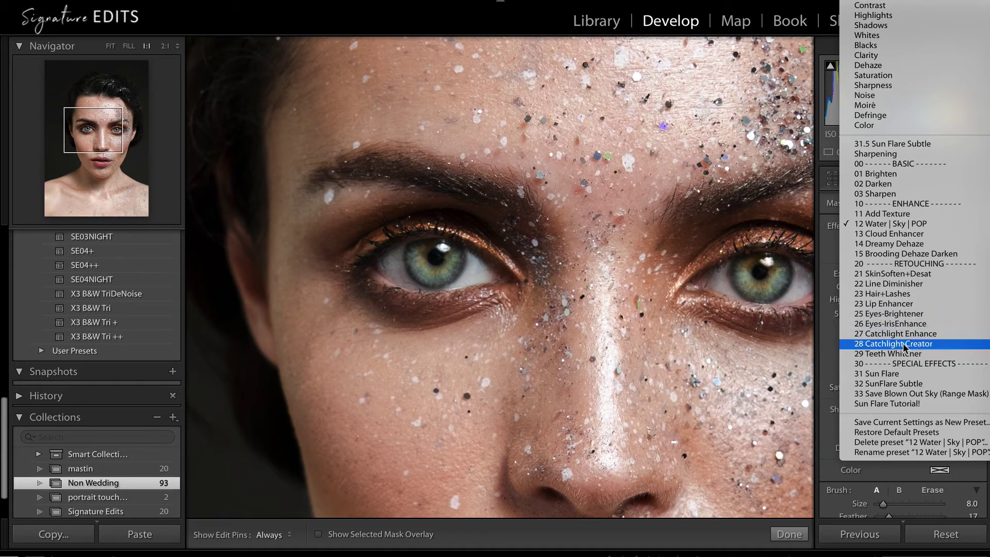
left_click(898, 325)
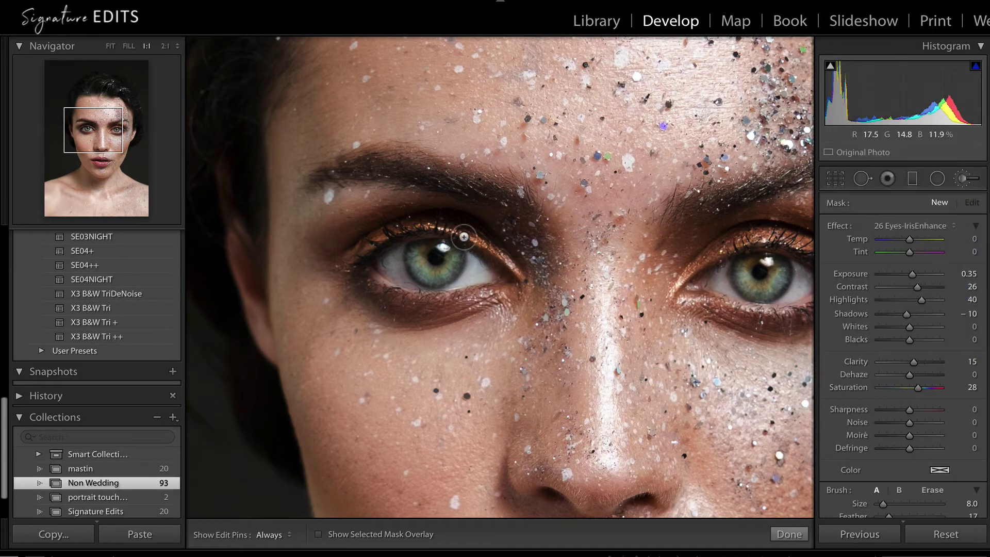
scroll(452, 270, "up", 3)
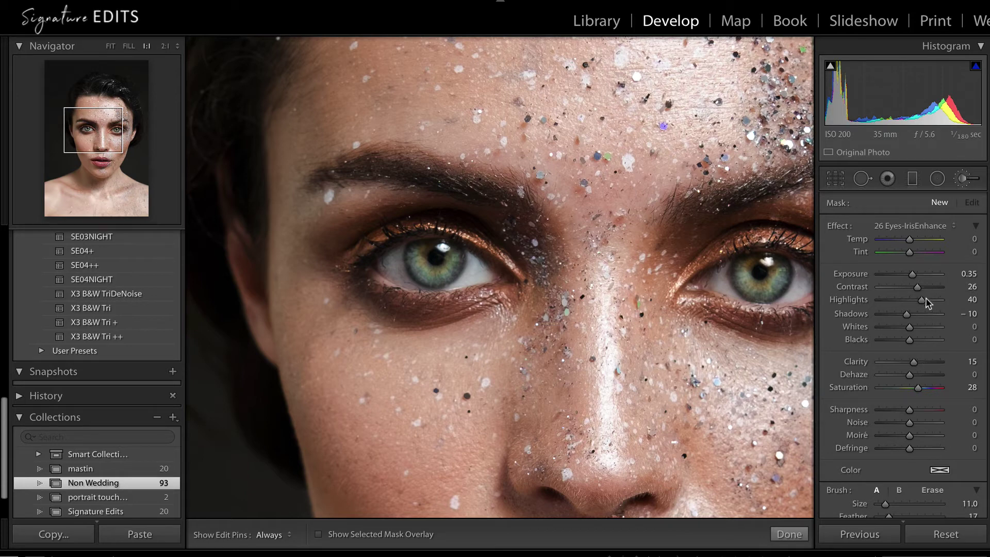
Paint the 26 Eyes-IrisEnhance effect over the irises of both eyes
key("h")
mouse_move(436, 263)
left_mouse_down()
mouse_move(431, 248)
mouse_move(448, 268)
mouse_move(429, 267)
left_mouse_up()
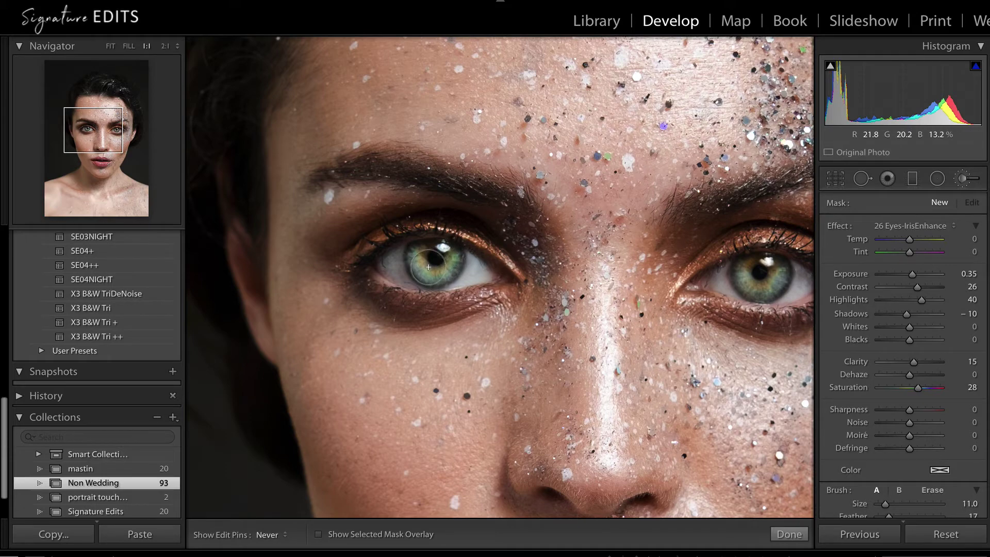
key("h")
left_click_drag(81, 132, 104, 136)
key("h")
mouse_move(646, 242)
left_mouse_down()
mouse_move(617, 240)
mouse_move(628, 252)
mouse_move(641, 239)
mouse_move(621, 249)
mouse_move(637, 239)
left_mouse_up()
key("h")
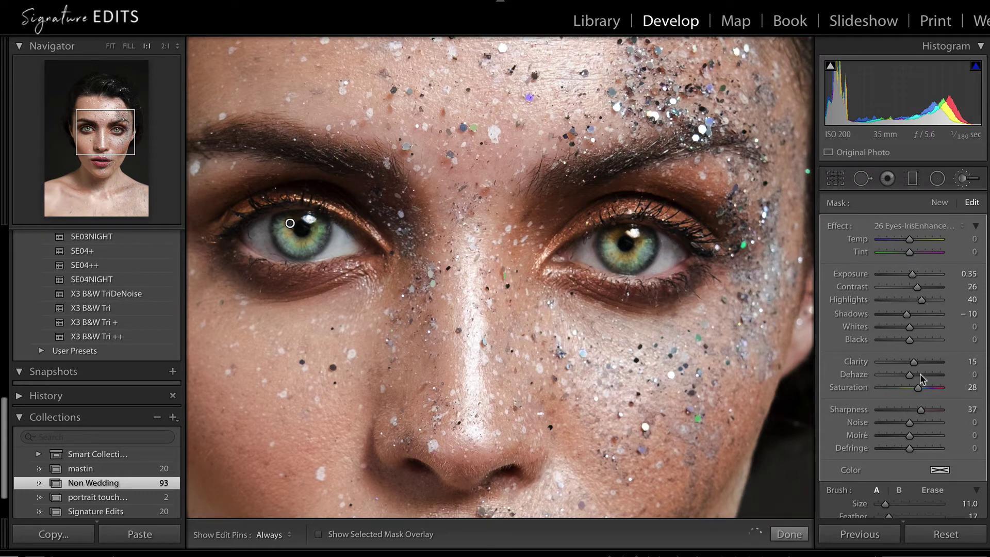
Refine the iris mask to exposure 0.22, clarity 23 and sharpness 49, and compare the eyes with and without it
left_click_drag(921, 364, 916, 367)
left_click_drag(911, 277, 910, 276)
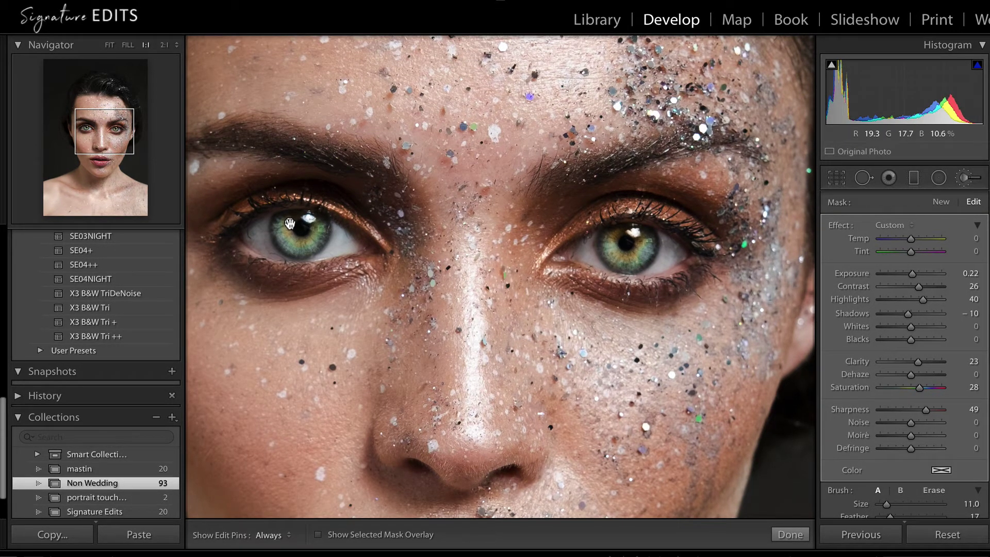
key("Return")
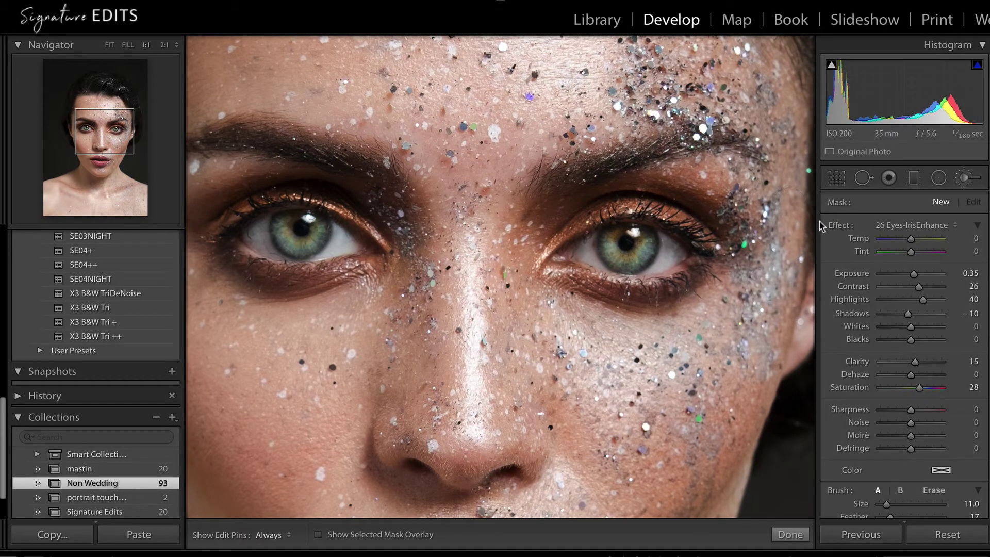
key("ctrl+z")
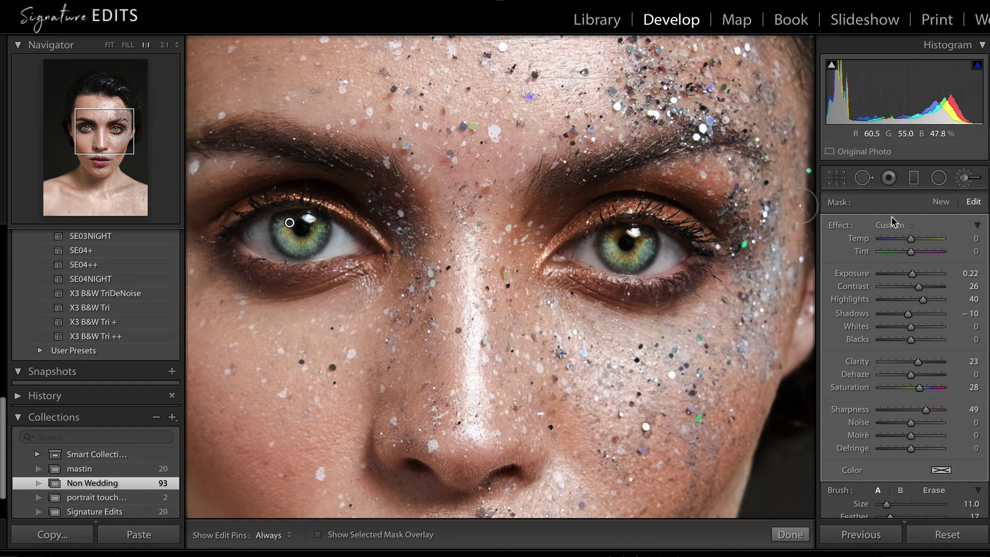
Start a new adjustment brush mask with the 25 Eyes-Brightener preset
left_click(943, 201)
left_click(899, 227)
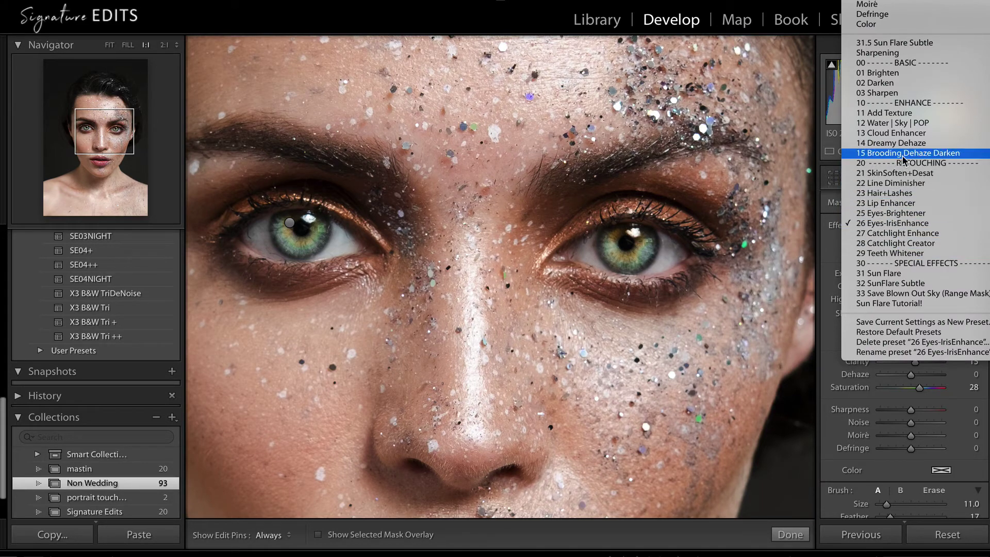
left_click(898, 213)
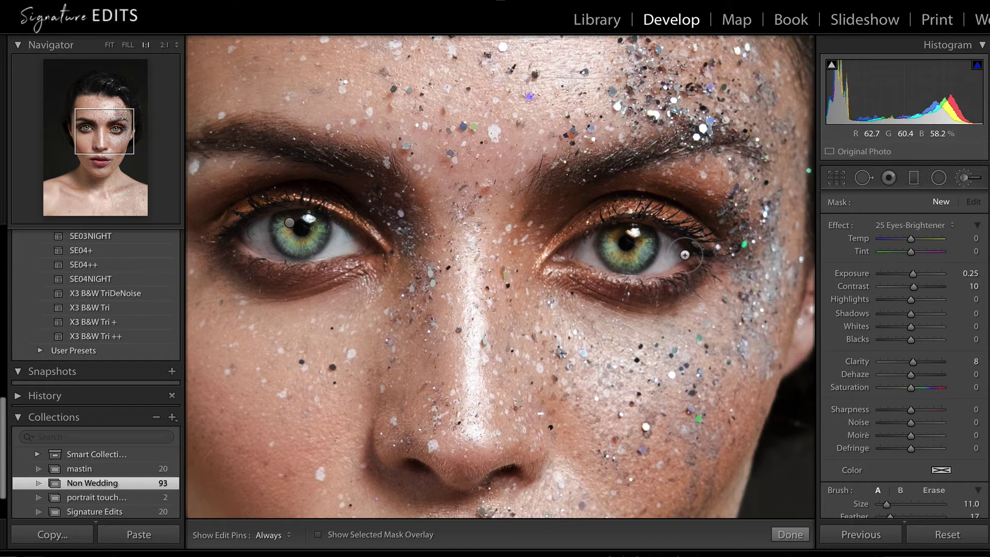
Paint the whites of both eyes with the brush at size 7, showing the mask overlay to check coverage
key("h")
mouse_move(660, 244)
left_mouse_down()
mouse_move(652, 271)
mouse_move(686, 242)
mouse_move(665, 237)
left_mouse_up()
key("bracketleft")
key("h")
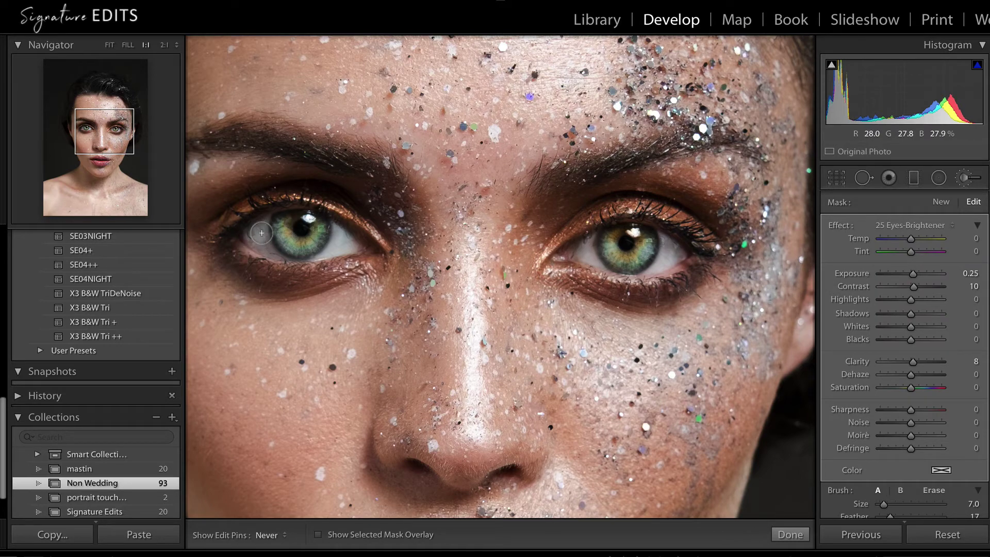
key("h")
key("o")
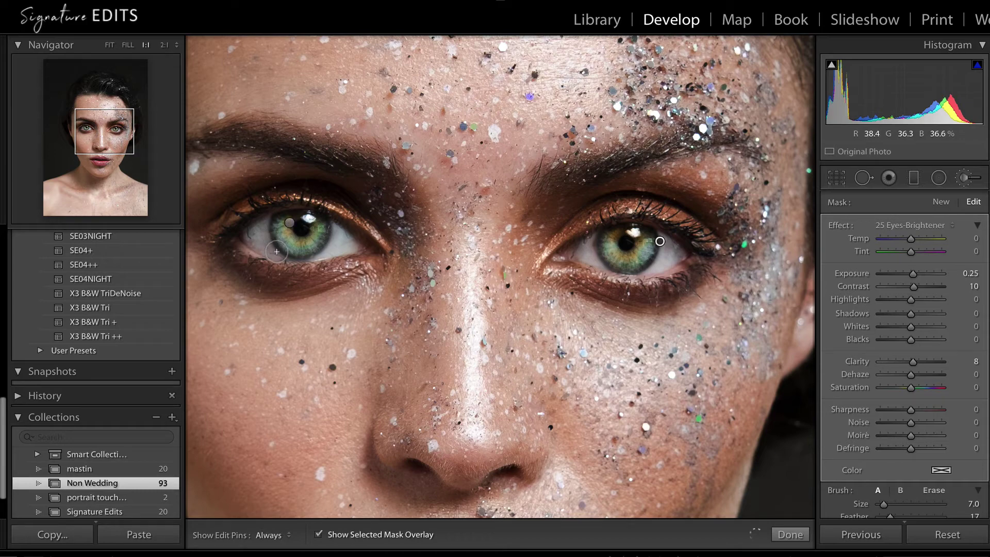
mouse_move(330, 246)
left_mouse_down()
mouse_move(338, 231)
mouse_move(351, 246)
left_mouse_up()
key("h")
key("h")
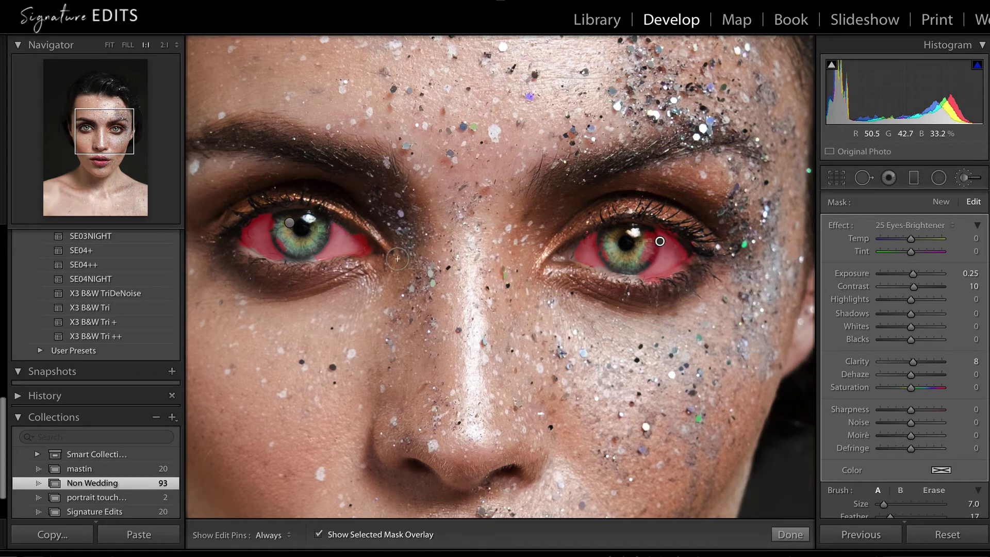
Try erasing excess from the eye-white mask with the eraser flow at 70, and delete the mask
key("alt")
key("h")
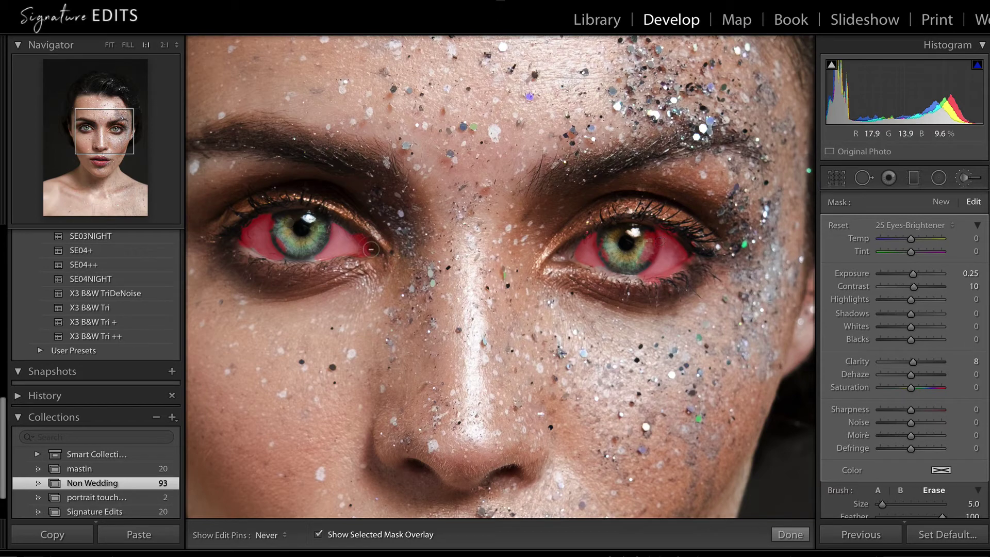
key("h")
scroll(921, 405, "down", 3)
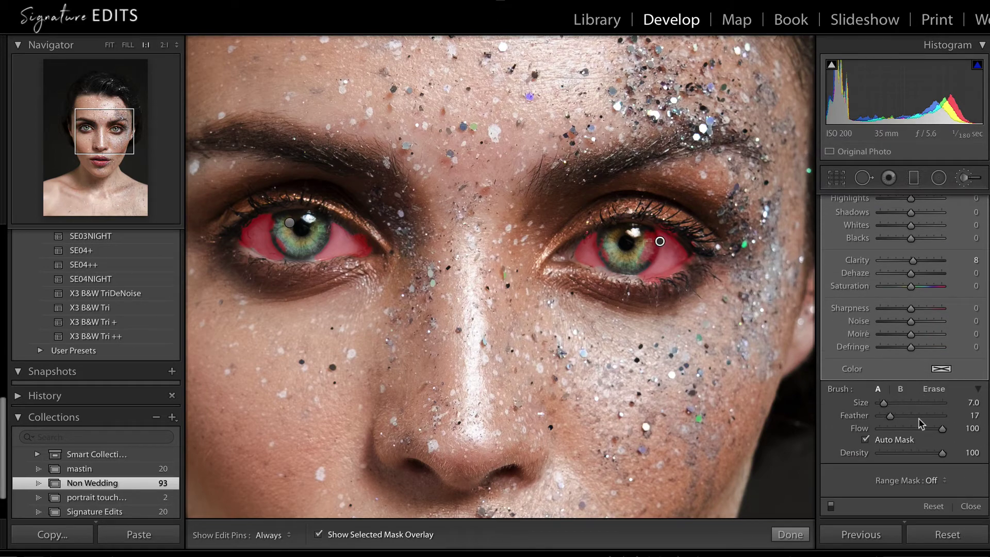
key("alt")
left_click(922, 429)
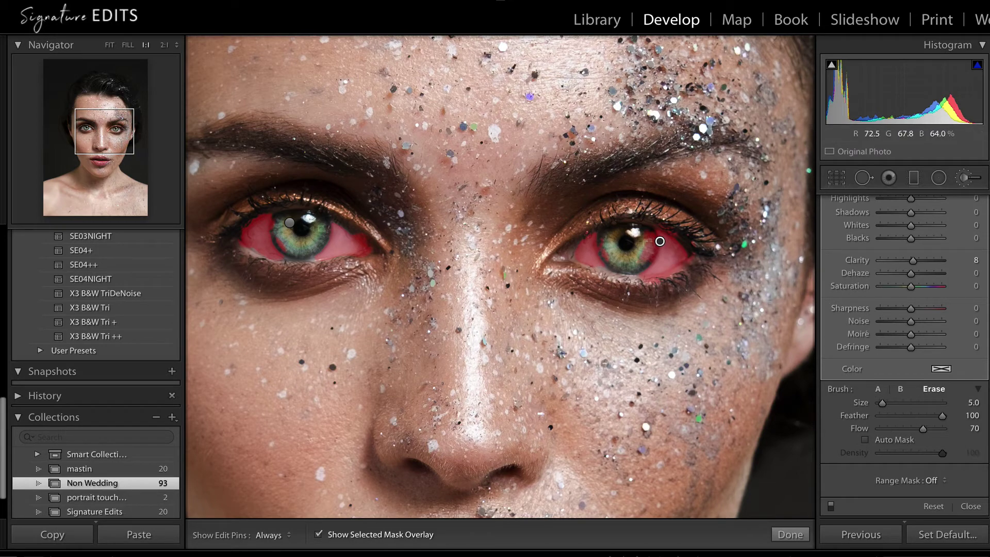
key("h")
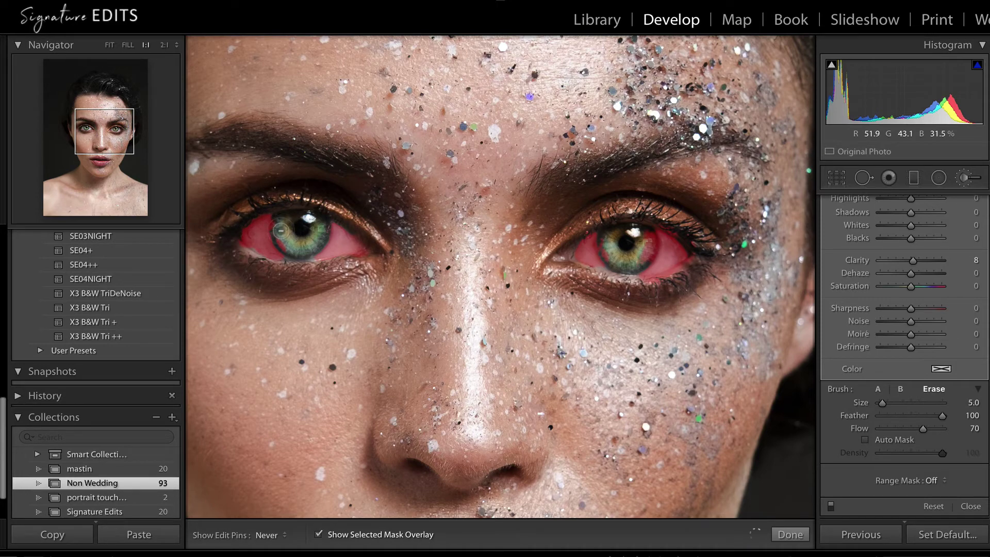
key("alt")
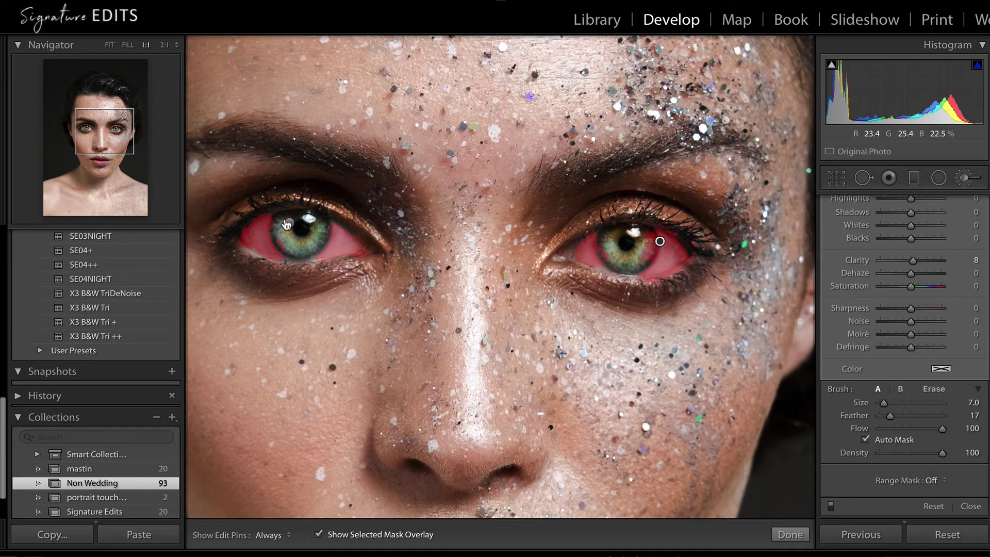
key("Delete")
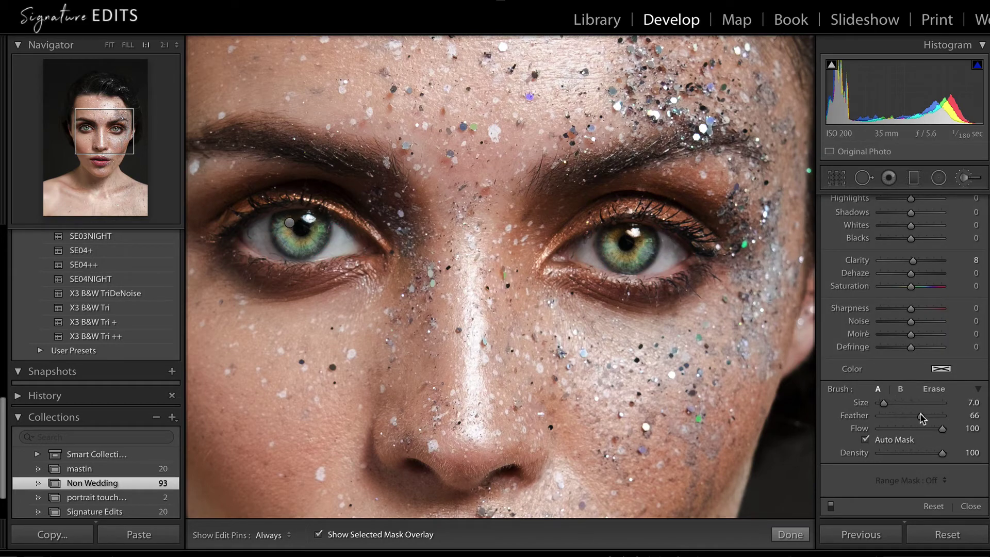
Set the brush feather to 83 and flow to 58, and repaint the whites of both eyes
left_click(916, 429)
key("h")
left_click_drag(666, 249, 665, 263)
mouse_move(665, 248)
left_mouse_down()
mouse_move(660, 239)
mouse_move(677, 254)
mouse_move(665, 249)
left_mouse_up()
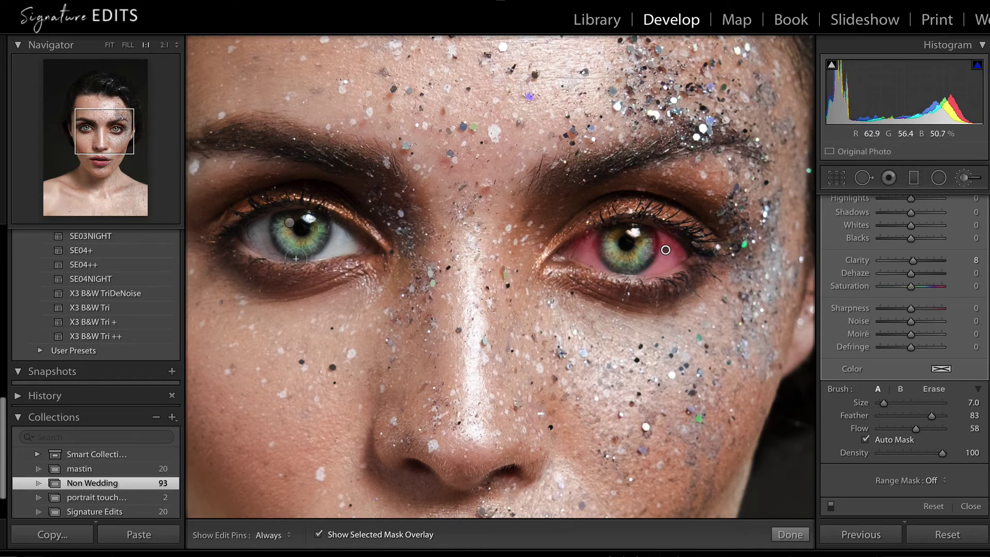
left_click_drag(358, 243, 339, 227)
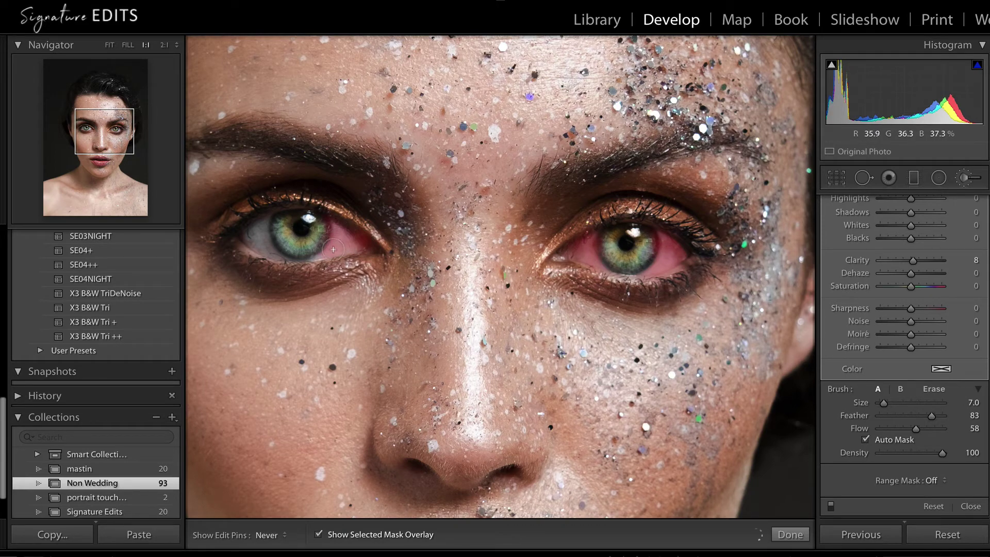
mouse_move(291, 222)
left_mouse_down()
mouse_move(249, 227)
mouse_move(253, 242)
mouse_move(277, 253)
mouse_move(261, 222)
mouse_move(254, 241)
left_mouse_up()
key("h")
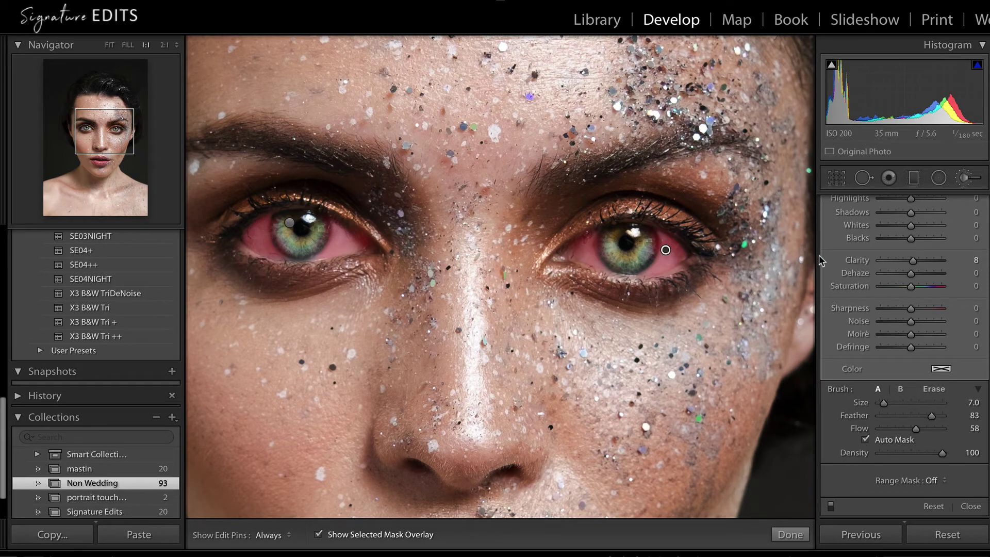
Hide the overlay, set the eye-white mask to temp 9, contrast -7 and saturation -20, and compare the eyes with and without it
scroll(915, 268, "up", 5)
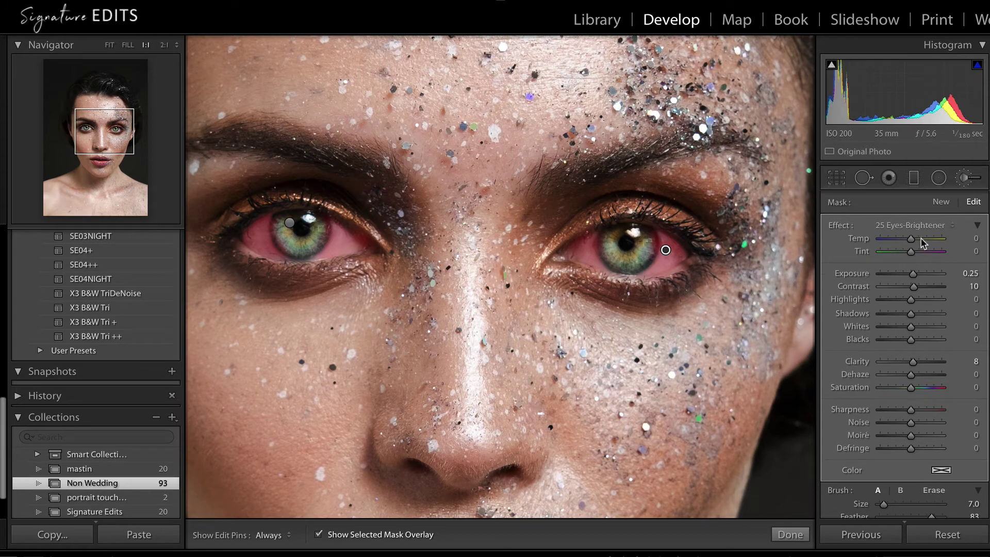
key("o")
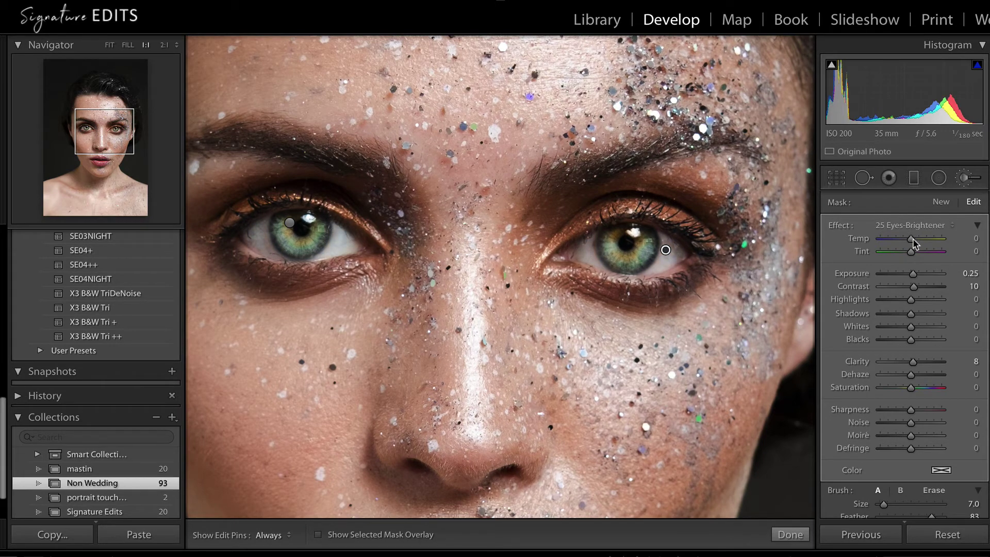
key("ctrl+z")
key("Delete")
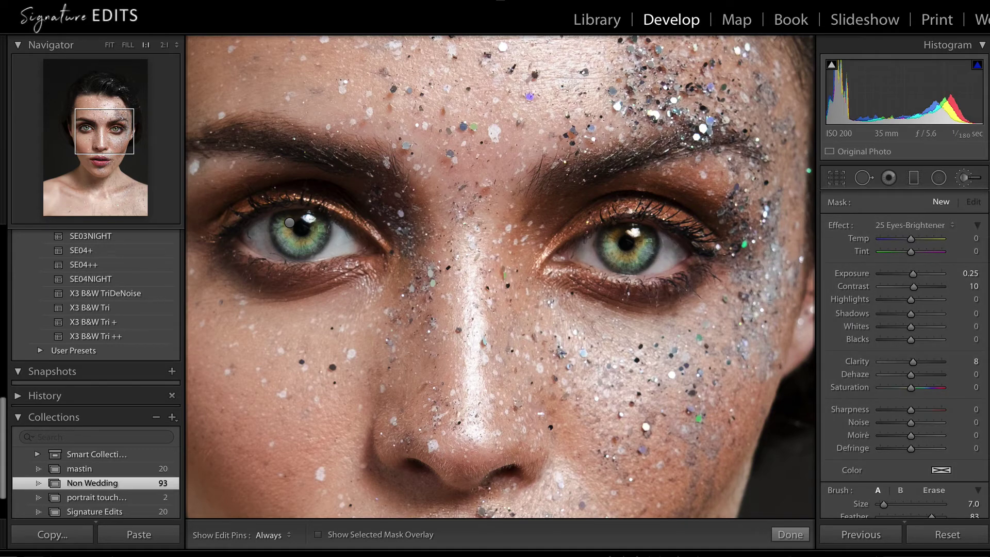
key("ctrl+z")
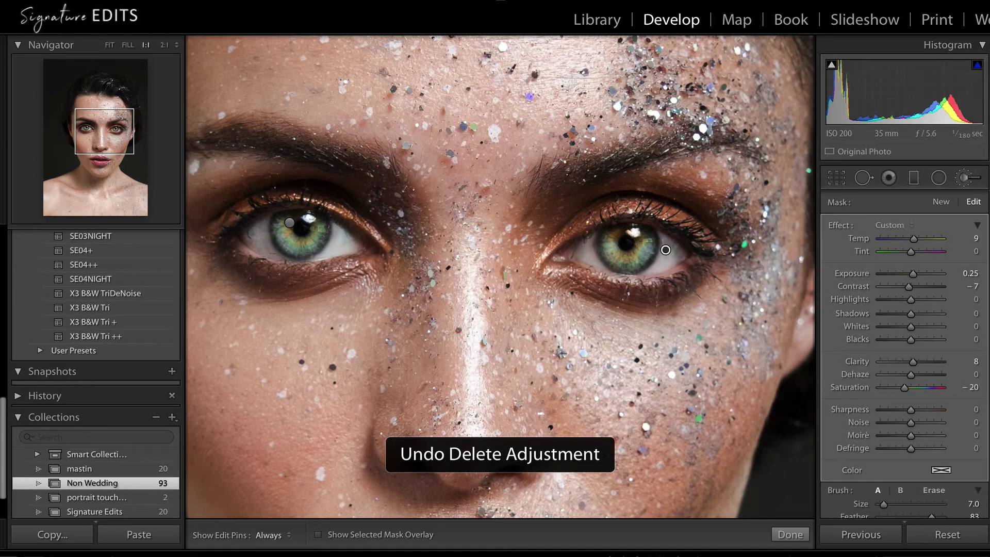
Set the eye-white mask's exposure to 0.2 and deselect the mask
left_click(975, 276)
type("0.2")
key("Return")
key("Escape")
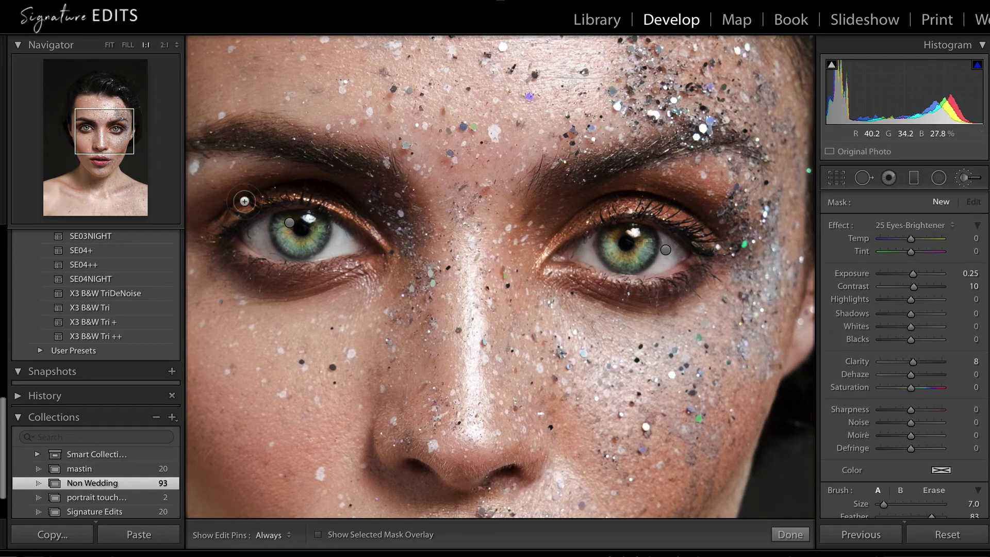
Choose the 11 Add Texture brush preset, set the brush size to 16, and paint the glitter on the forehead, temple and cheek
left_click(127, 46)
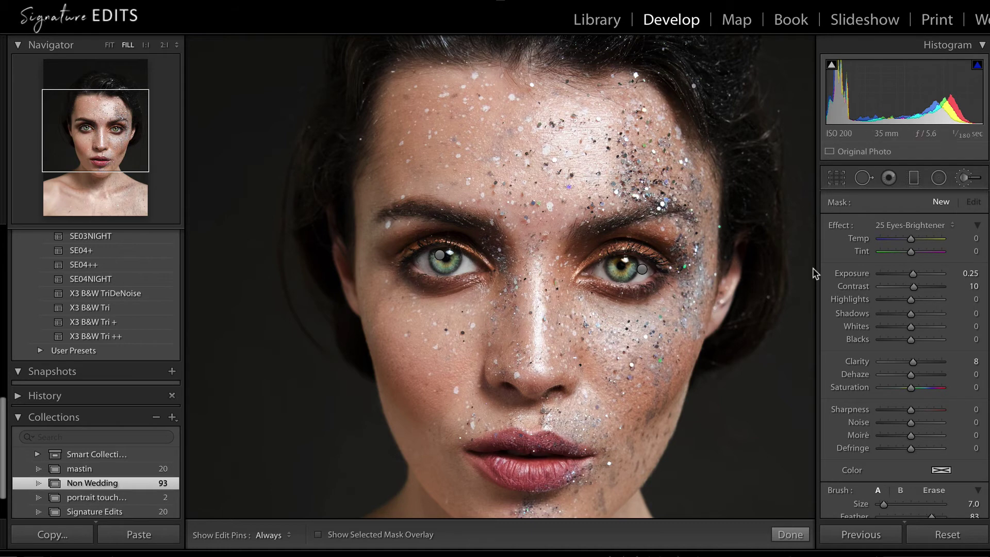
left_click(905, 228)
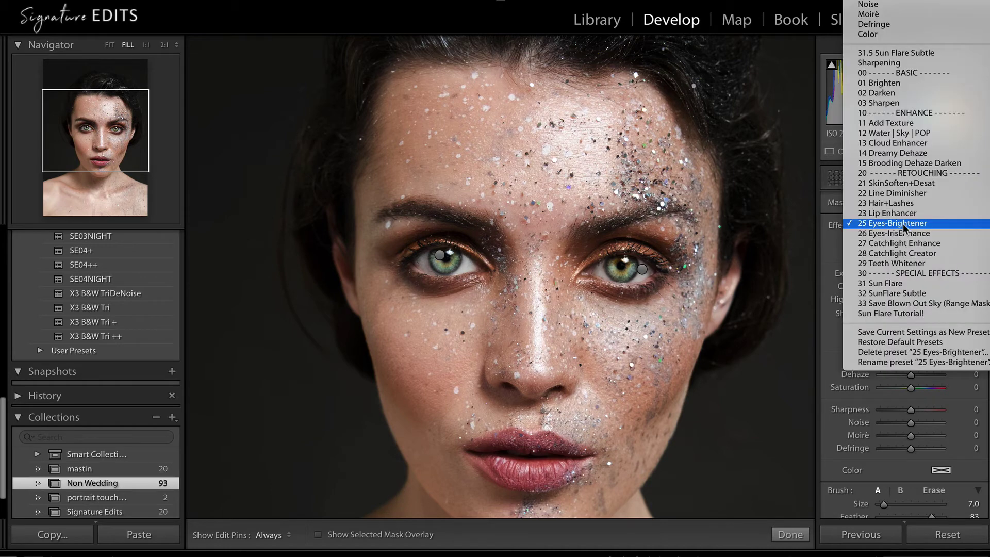
left_click(918, 123)
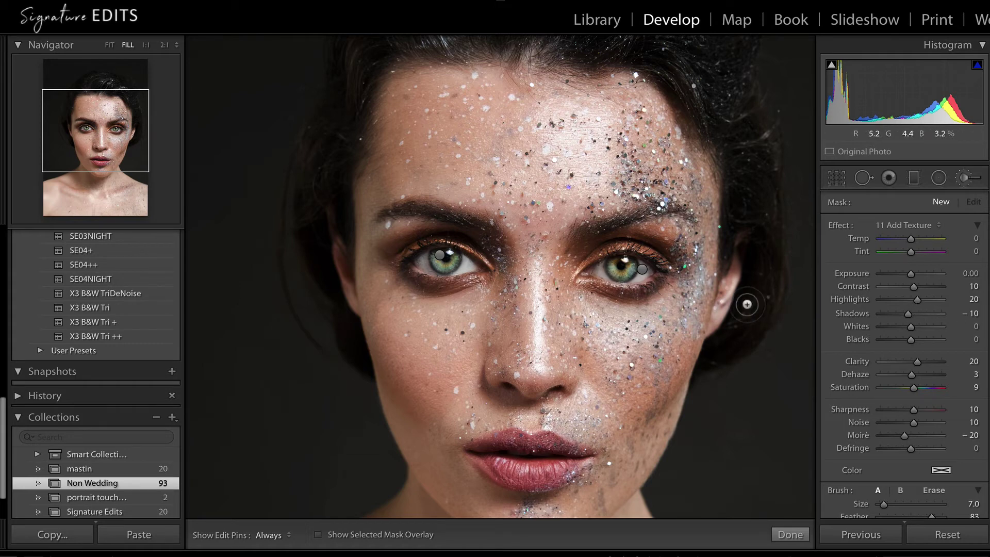
scroll(616, 169, "up", 3)
key("h")
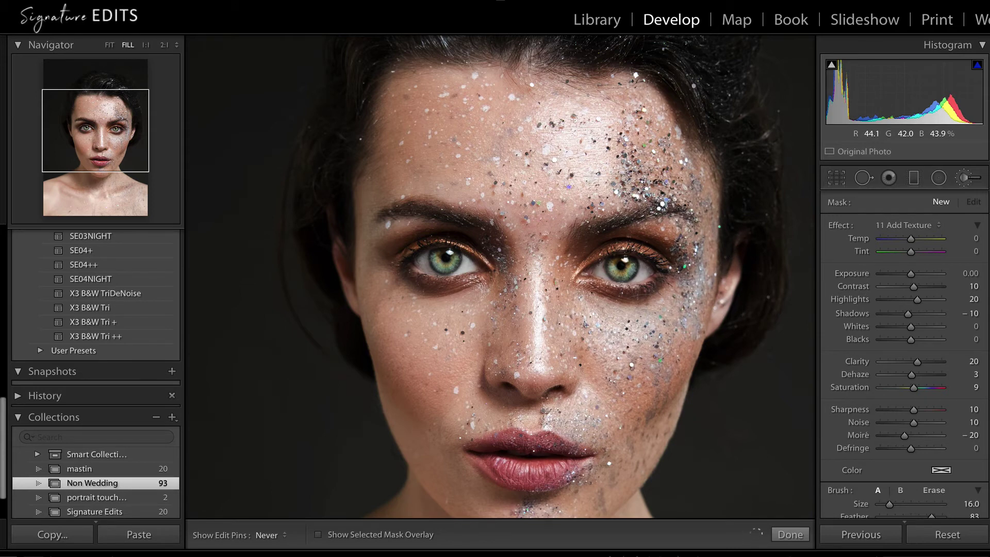
key("h")
key("o")
key("o")
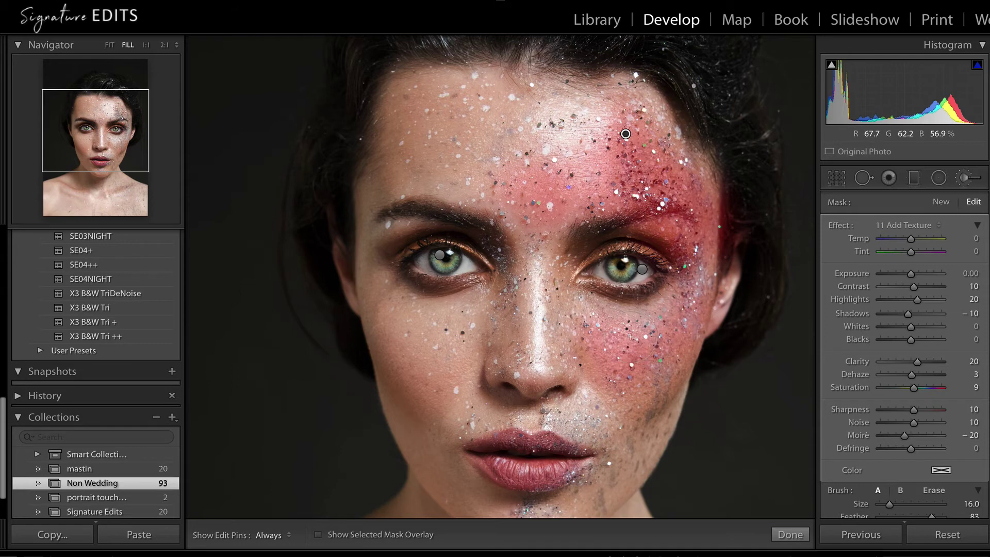
Extend the texture mask over the nose, the opposite cheek and the central forehead, with the mask overlay shown
key("h")
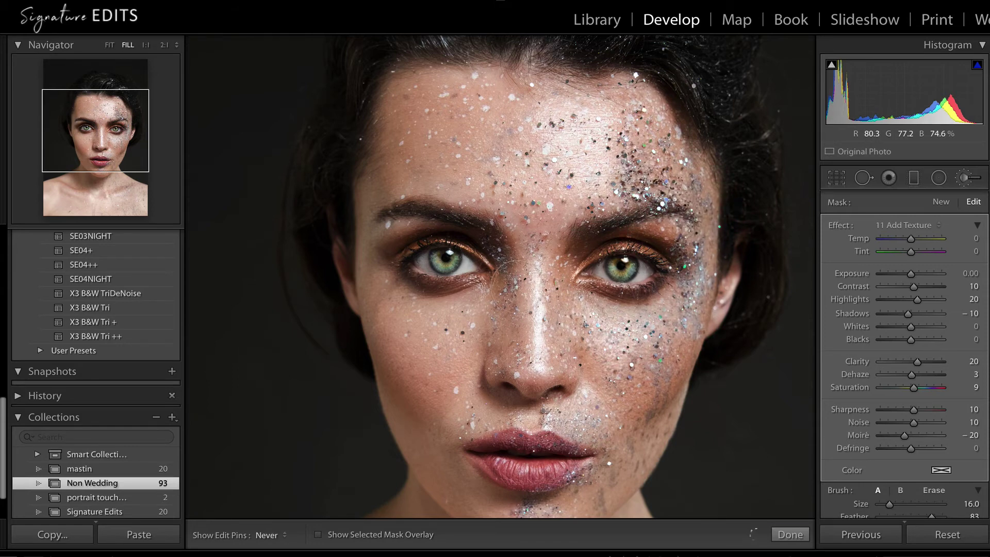
key("h")
key("o")
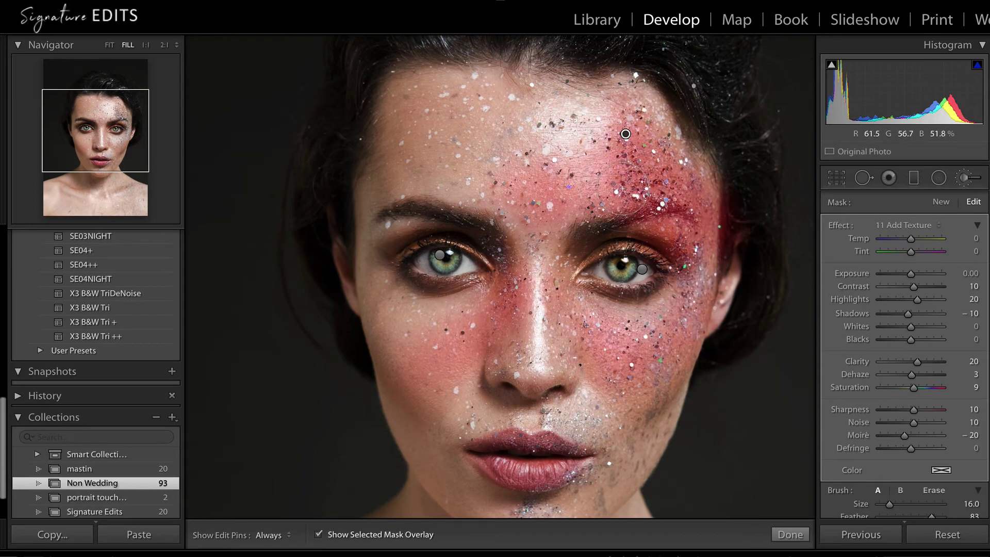
key("h")
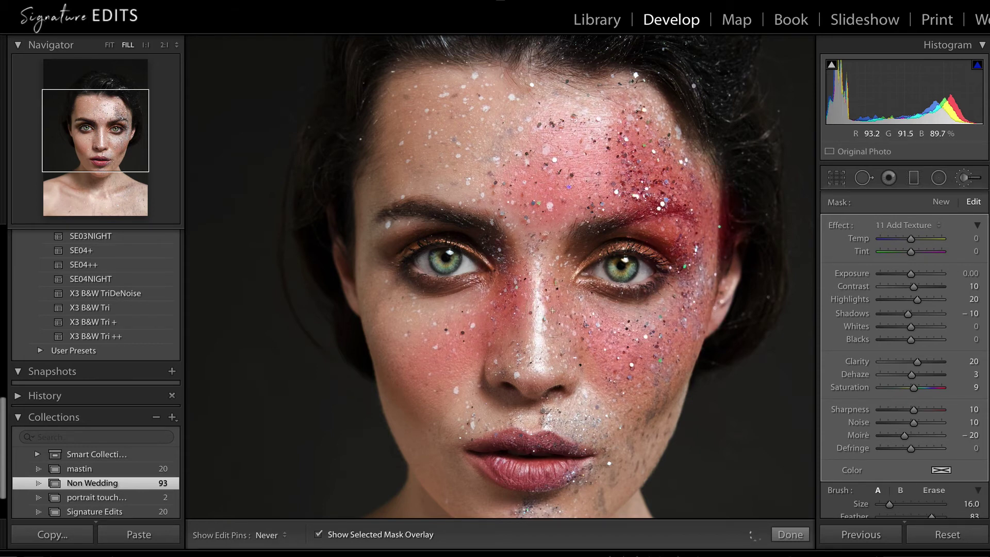
key("h")
key("h")
Extend the texture mask down the glittered cheek to the jaw and chin, and up over the hairline and upper forehead
left_click_drag(628, 368, 624, 448)
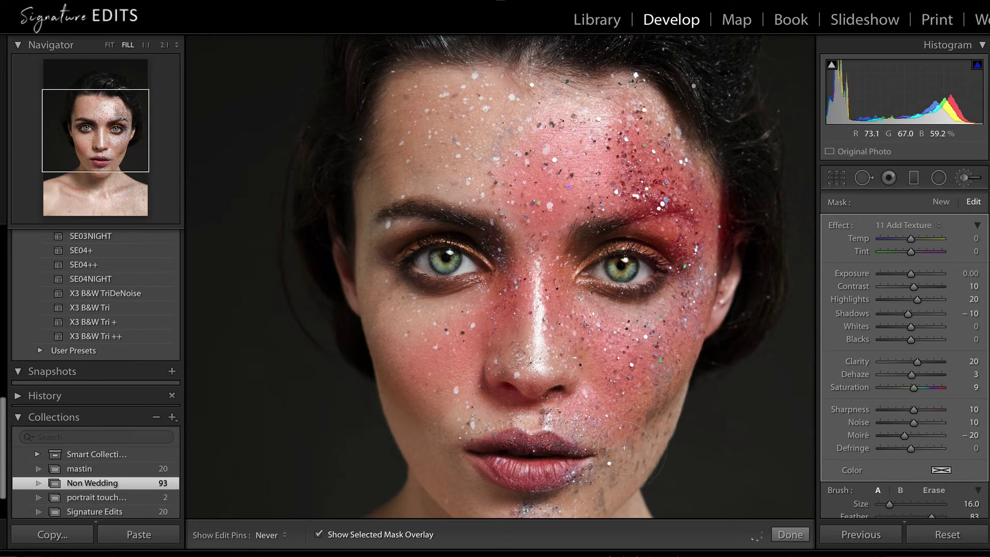
key("h")
key("h")
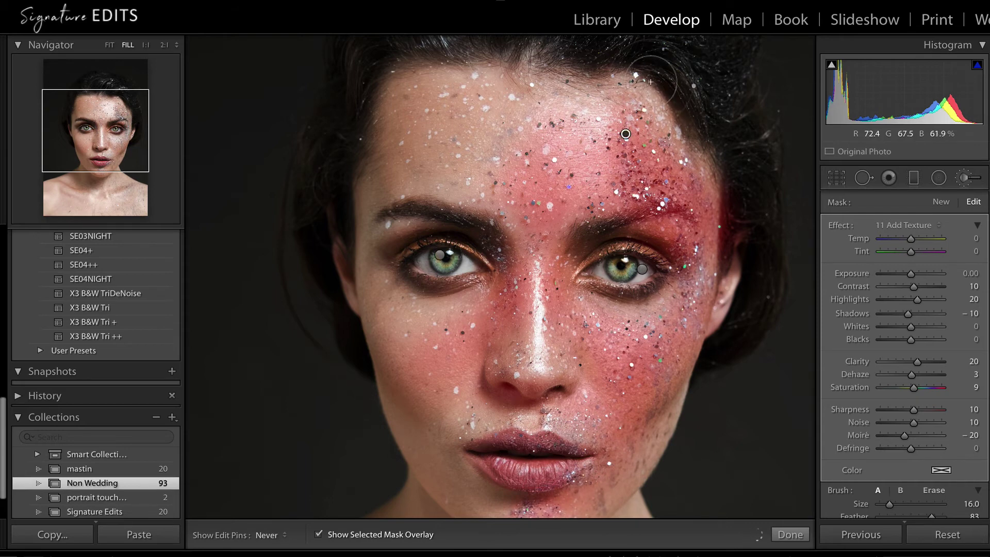
left_click_drag(691, 90, 614, 56)
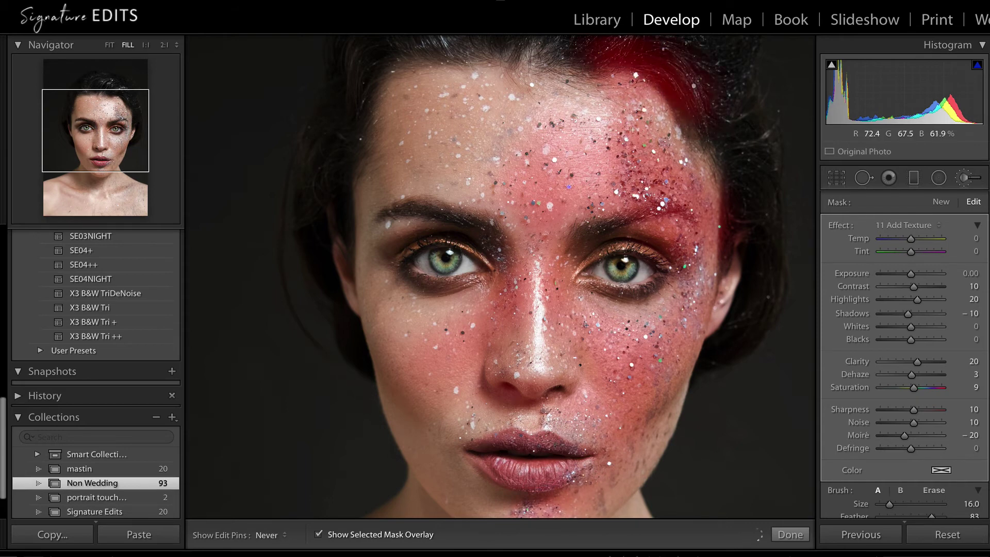
left_click_drag(608, 127, 583, 114)
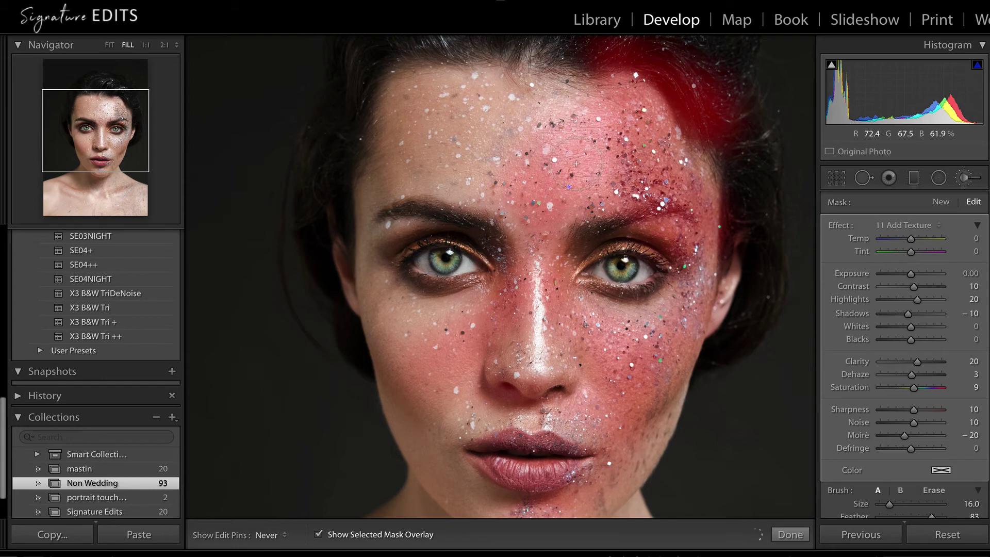
Hide the overlay, compare the glitter with and without the texture mask by deleting and restoring it, and review the whole portrait
key("o")
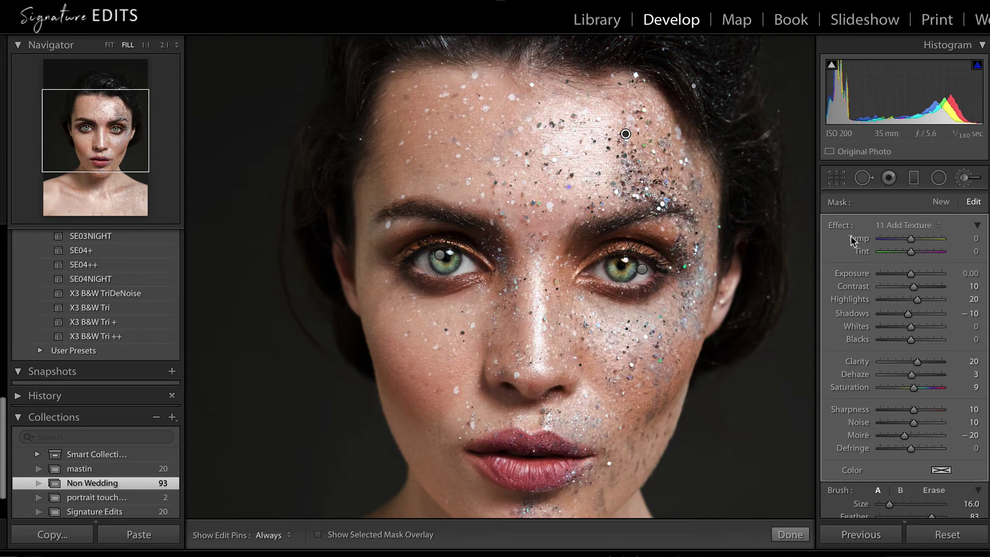
key("Return")
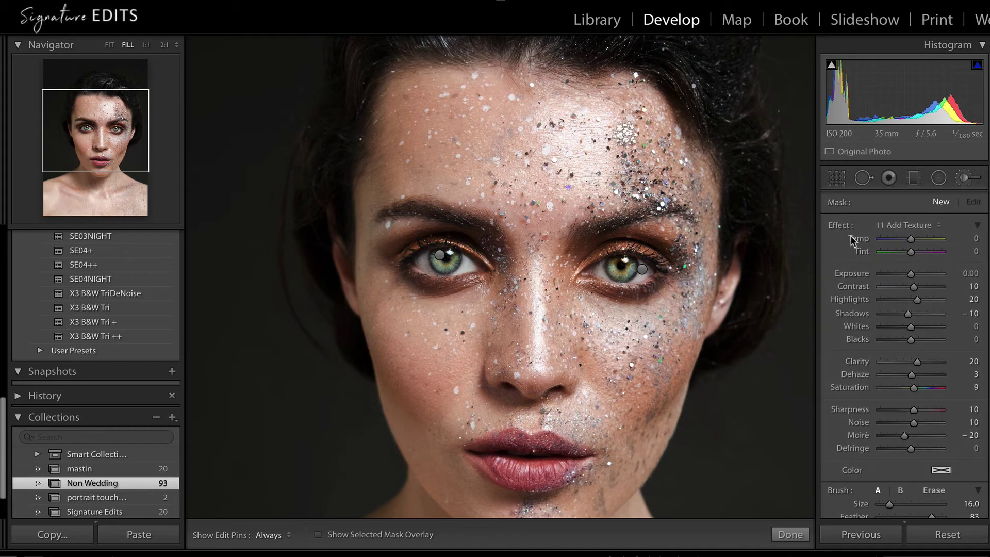
key("ctrl+z")
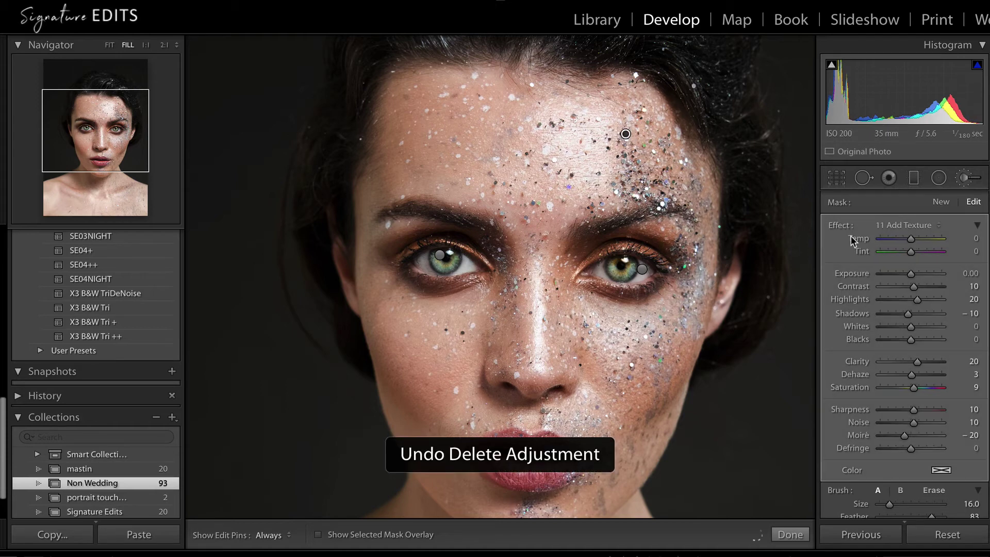
left_click(87, 157)
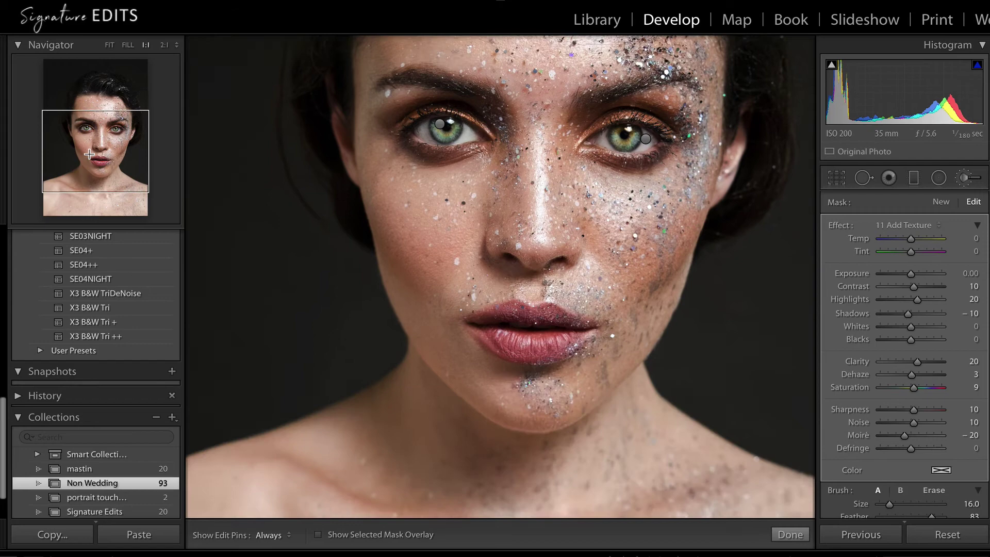
left_click(91, 125)
left_click(128, 45)
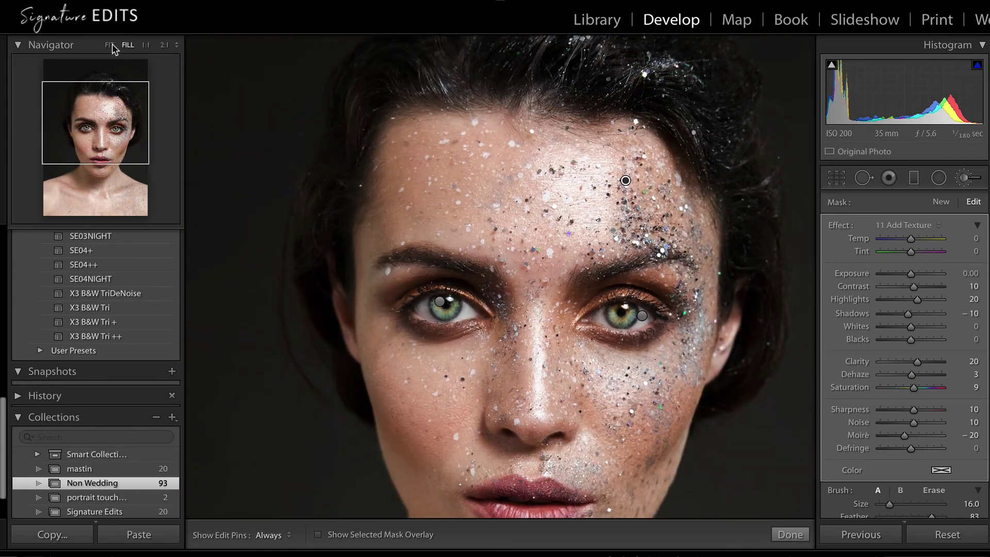
left_click(111, 45)
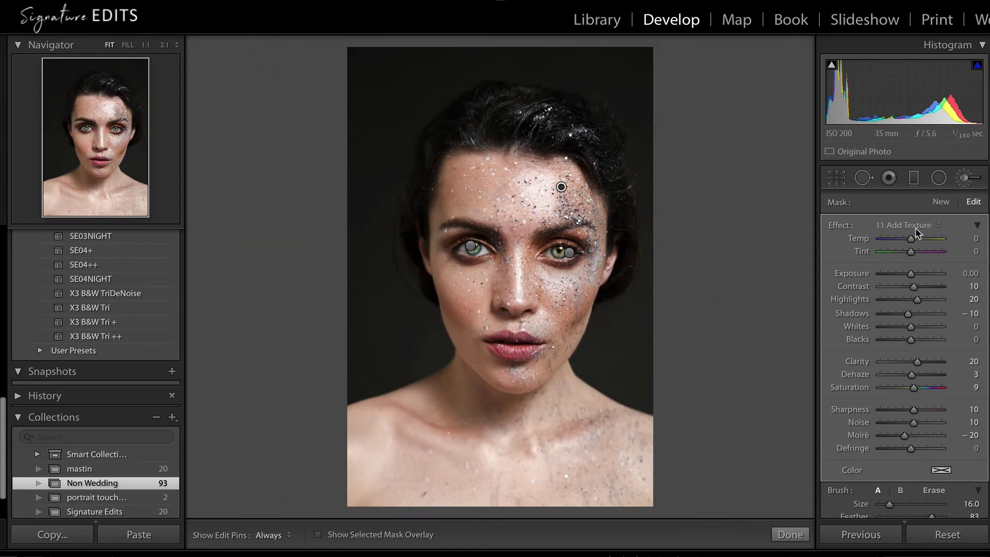
Choose the 23 Hair+Lashes brush preset and zoom to 1:1 on the eye on the glittered side
left_click(928, 225)
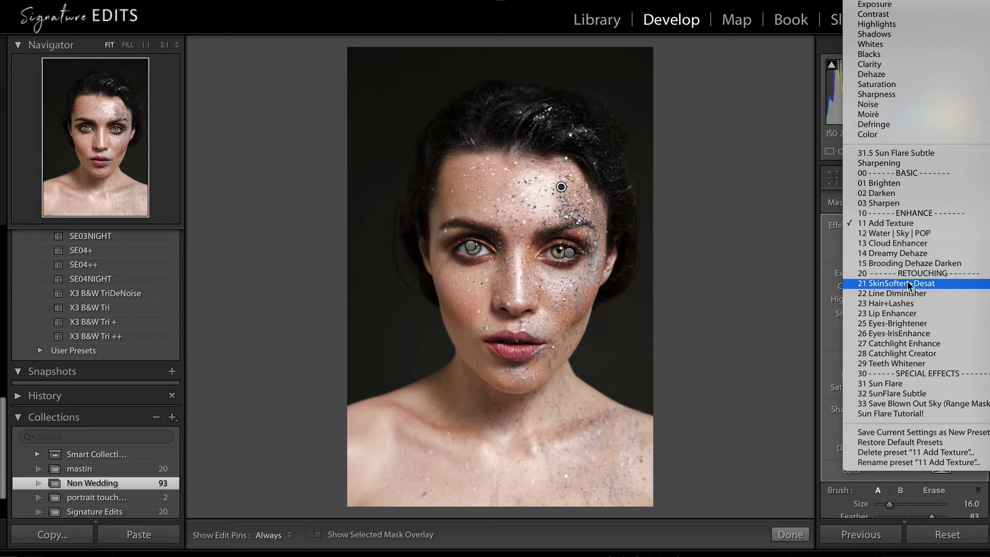
left_click(517, 239)
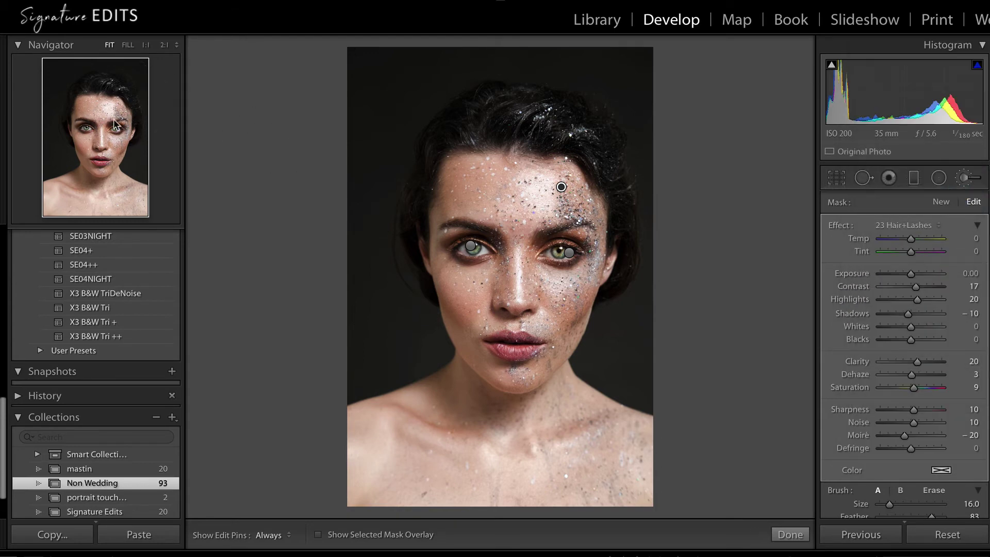
left_click(115, 118)
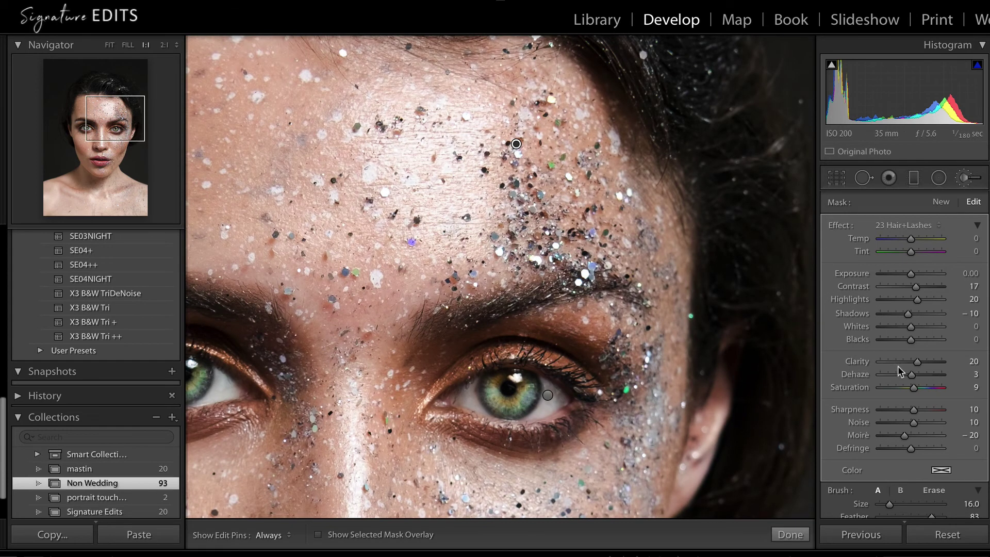
Try painting both eyebrows with the Hair+Lashes settings while the texture mask is active, reducing the brush size to 13
key("h")
mouse_move(635, 304)
left_mouse_down()
mouse_move(490, 306)
mouse_move(433, 325)
mouse_move(640, 290)
left_mouse_up()
key("h")
left_click(99, 116)
key("bracketleft")
key("bracketleft")
key("bracketleft")
key("h")
mouse_move(443, 346)
left_mouse_down()
mouse_move(329, 308)
mouse_move(222, 327)
mouse_move(317, 314)
mouse_move(436, 342)
mouse_move(265, 277)
mouse_move(218, 307)
left_mouse_up()
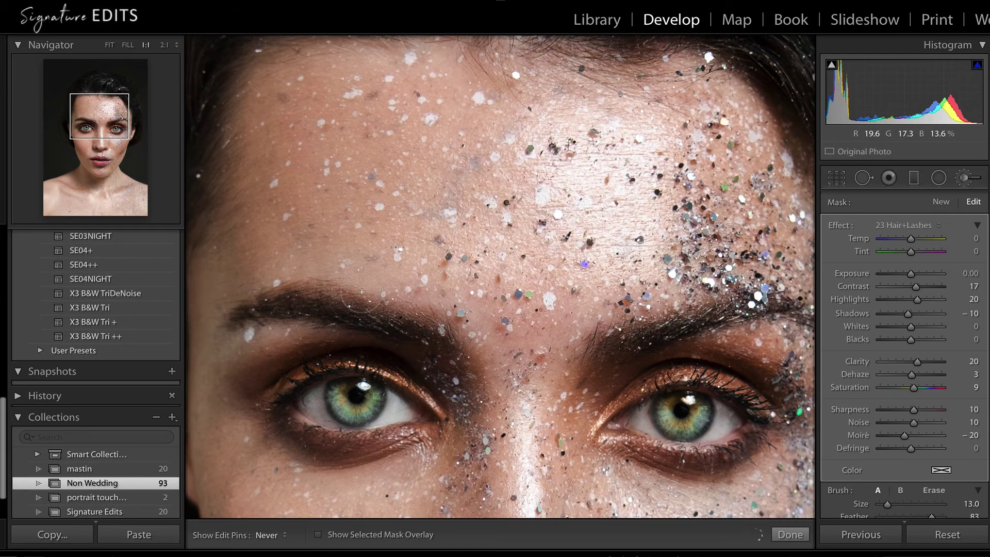
Try painting the lashes and lower lash lines of both eyes with the texture mask still active
key("h")
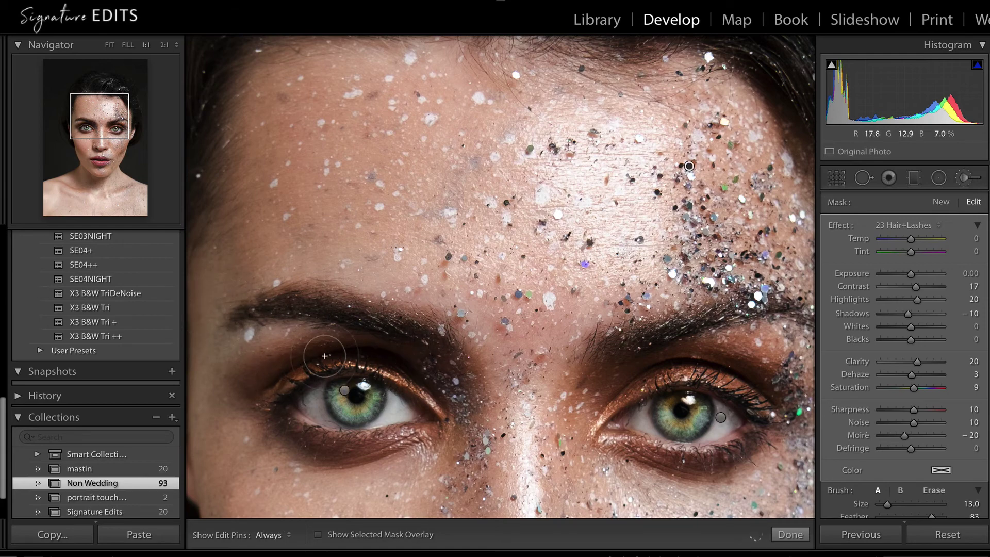
mouse_move(639, 385)
left_mouse_down()
mouse_move(698, 373)
mouse_move(742, 379)
mouse_move(779, 401)
mouse_move(769, 424)
mouse_move(666, 470)
left_mouse_up()
key("h")
key("h")
mouse_move(424, 443)
left_mouse_down()
mouse_move(296, 435)
mouse_move(334, 462)
left_mouse_up()
key("h")
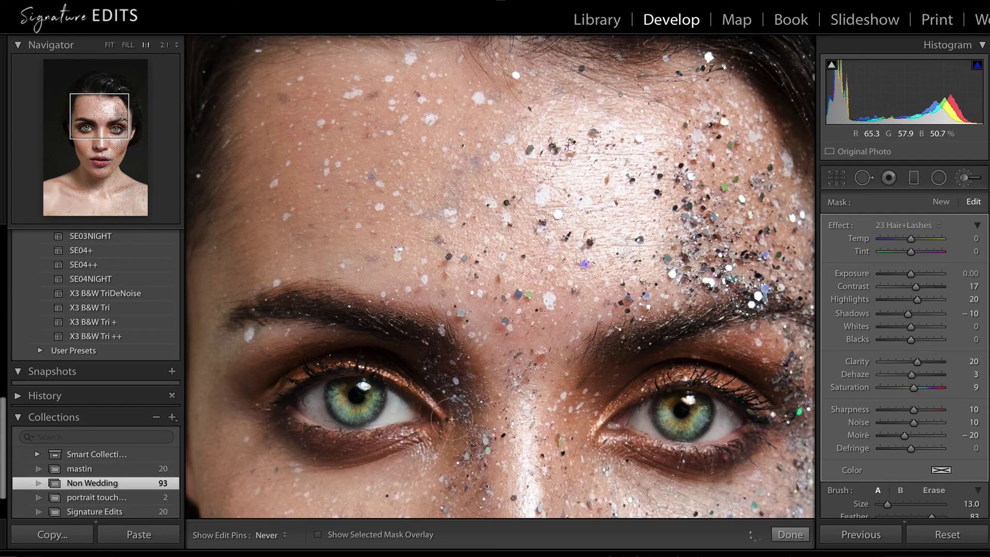
key("h")
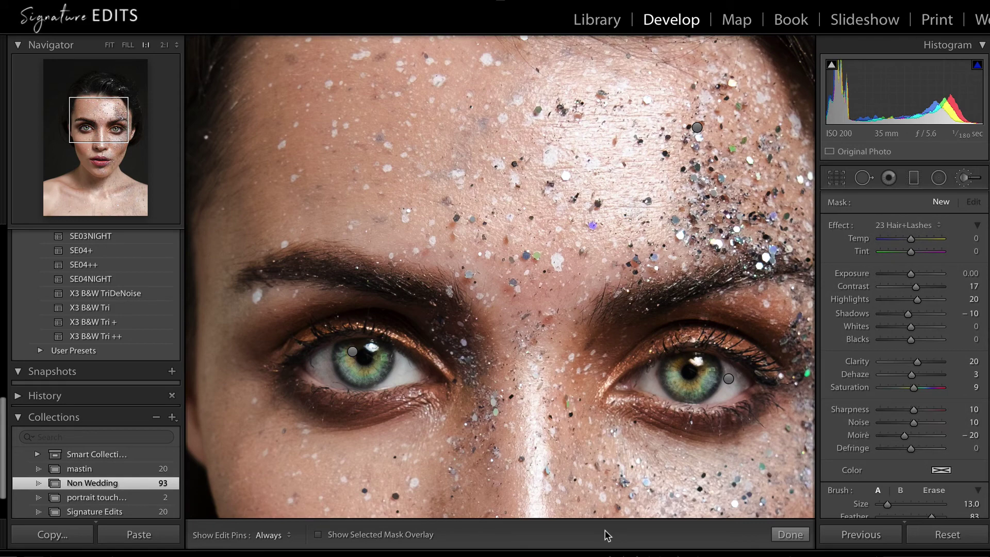
Undo the last stroke, repaint the brows and lashes in a new Hair+Lashes mask, and paint the hair at brush size 24
key("ctrl+z")
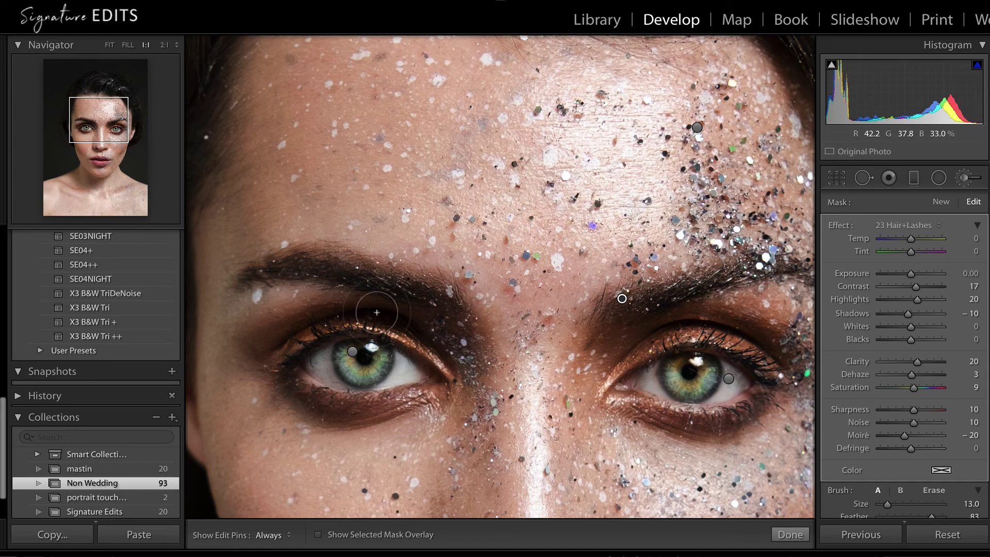
left_click(125, 48)
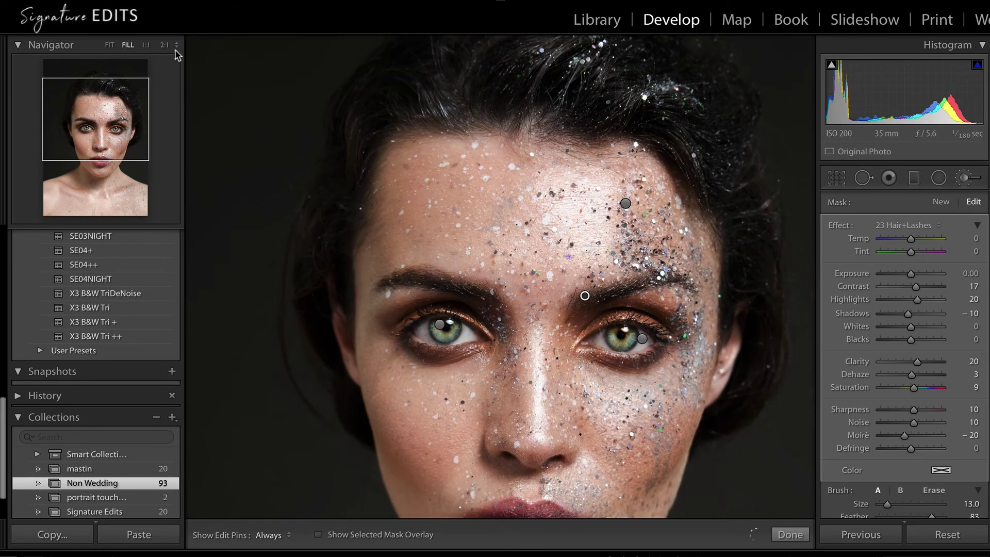
scroll(495, 93, "up", 4)
key("h")
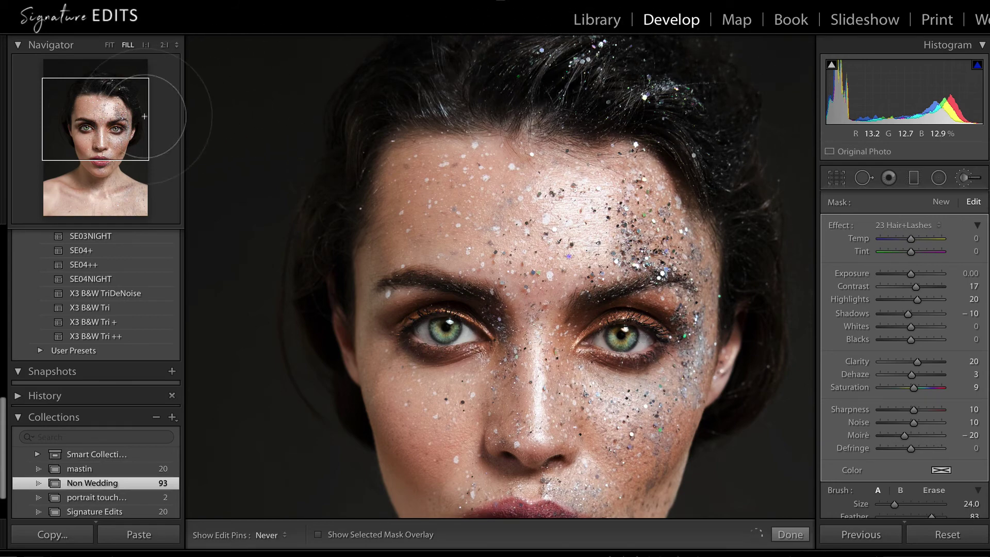
key("h")
Inspect the top of the hair, set the brush size to 15, and paint the remaining hair at full-image view
left_click(107, 111)
left_click_drag(107, 111, 104, 73)
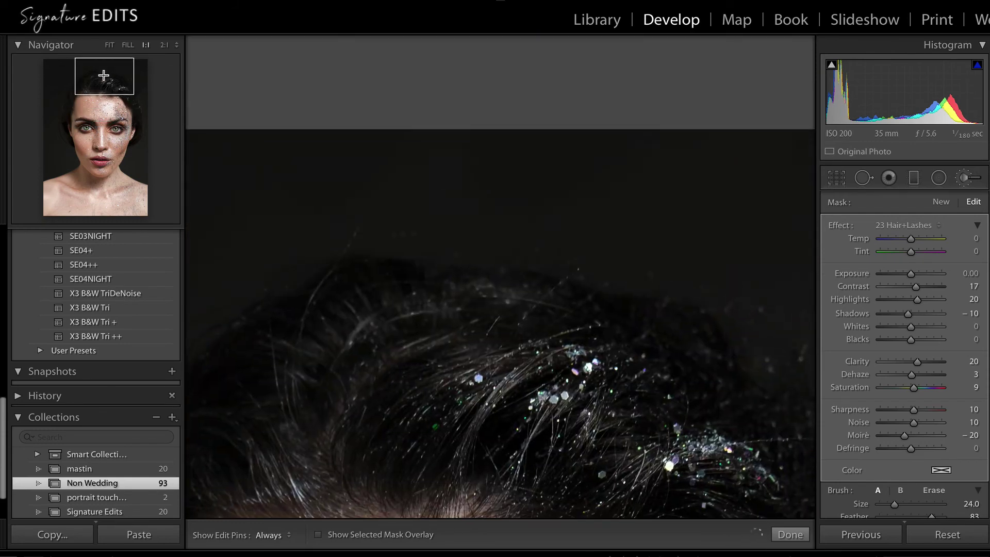
left_click(107, 46)
scroll(516, 162, "down", 3)
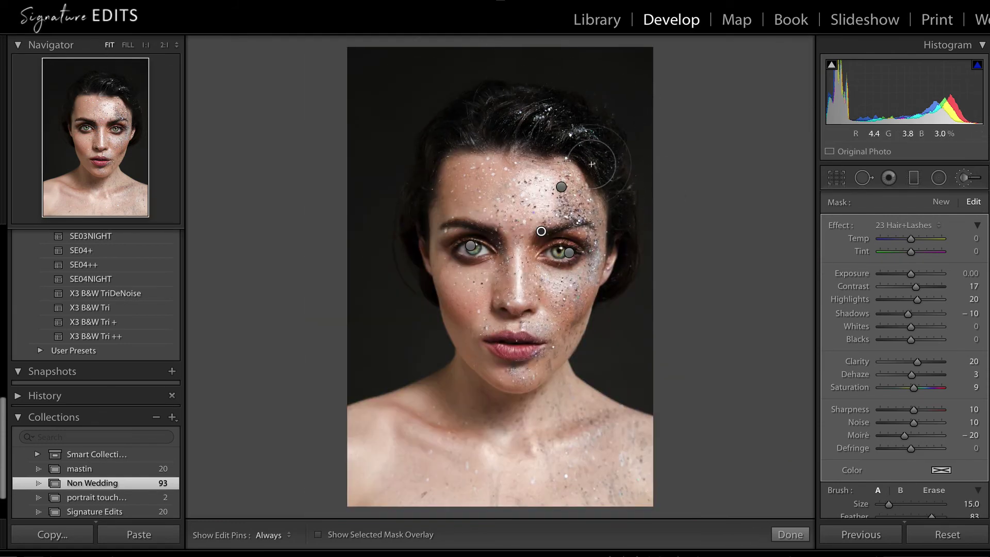
key("h")
key("h")
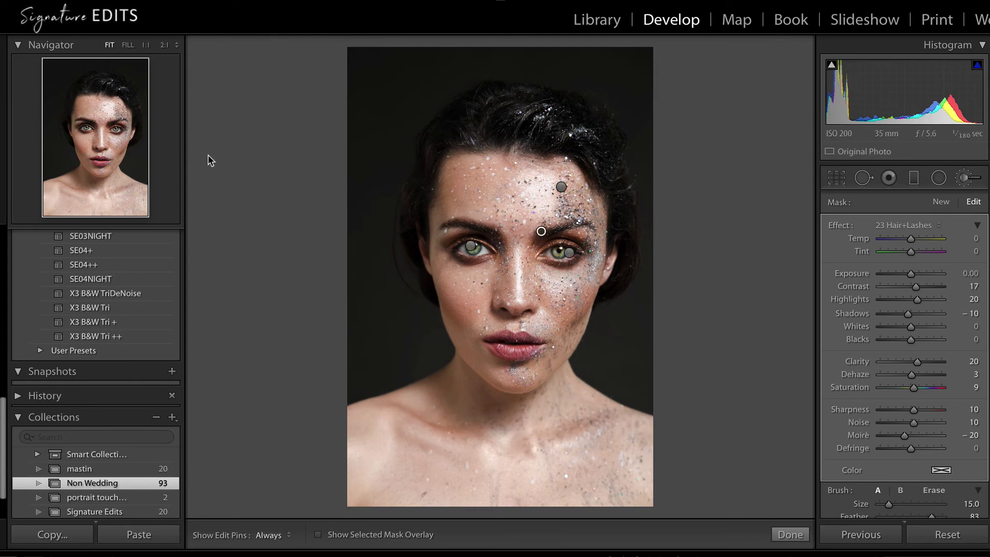
Paint the lips in a new mask with the 23 Lip Enhancer preset, and set its contrast to 7
left_click(102, 163)
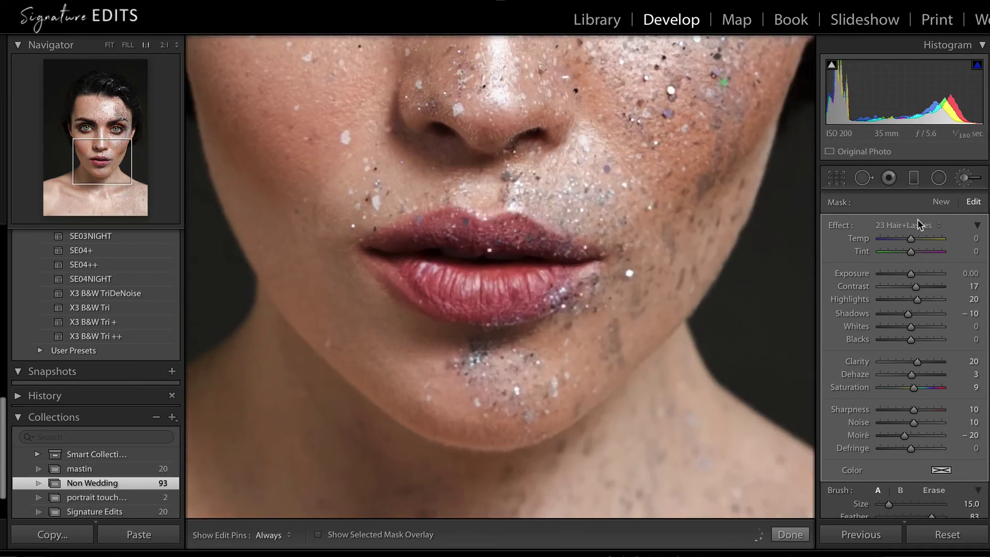
left_click(906, 225)
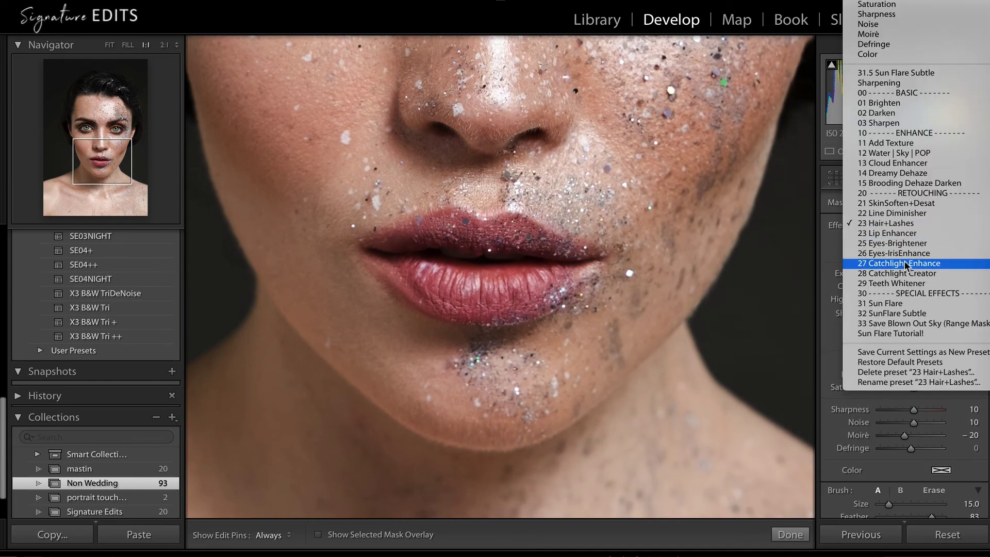
left_click(900, 233)
key("h")
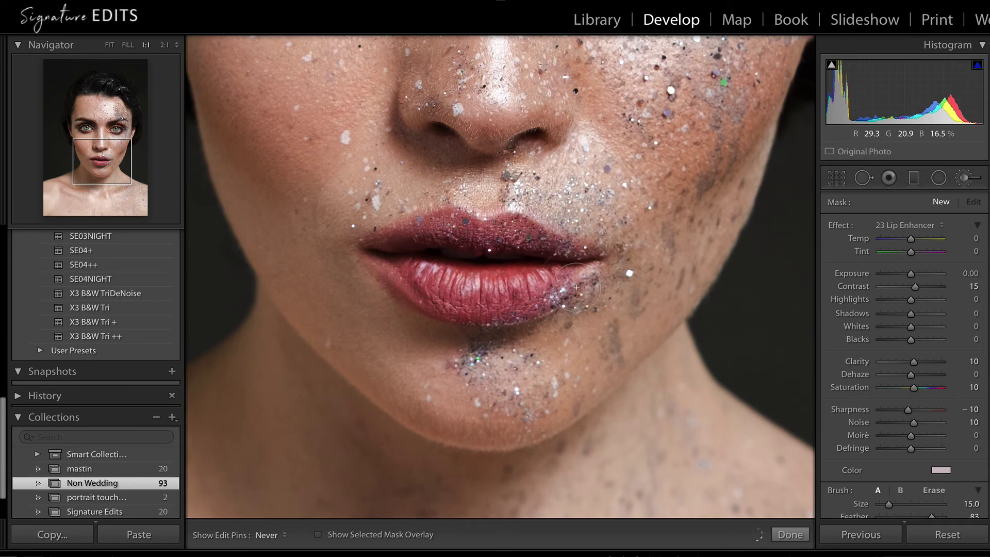
left_click_drag(373, 269, 478, 247)
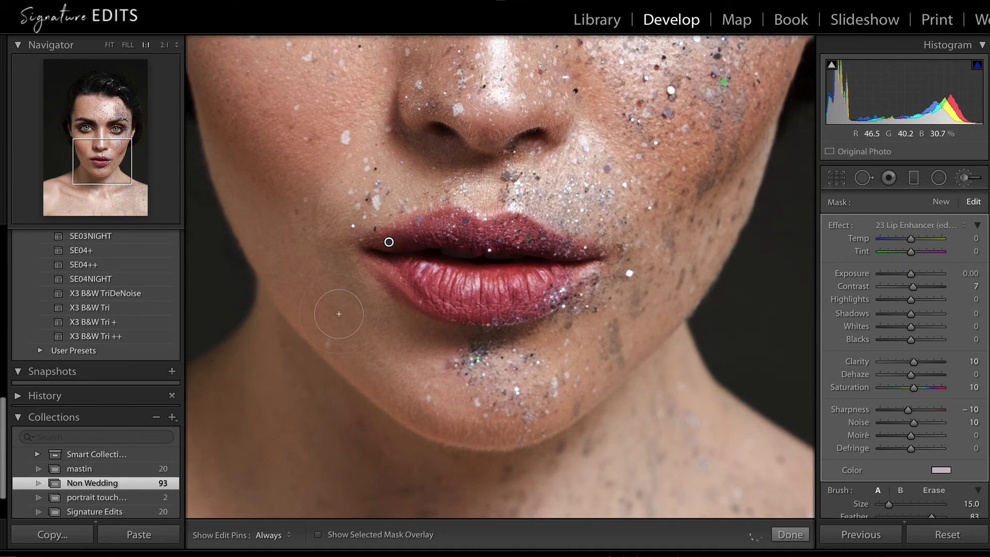
Finish the brush retouching and compare the whole portrait with its unedited version
key("k")
left_click(126, 45)
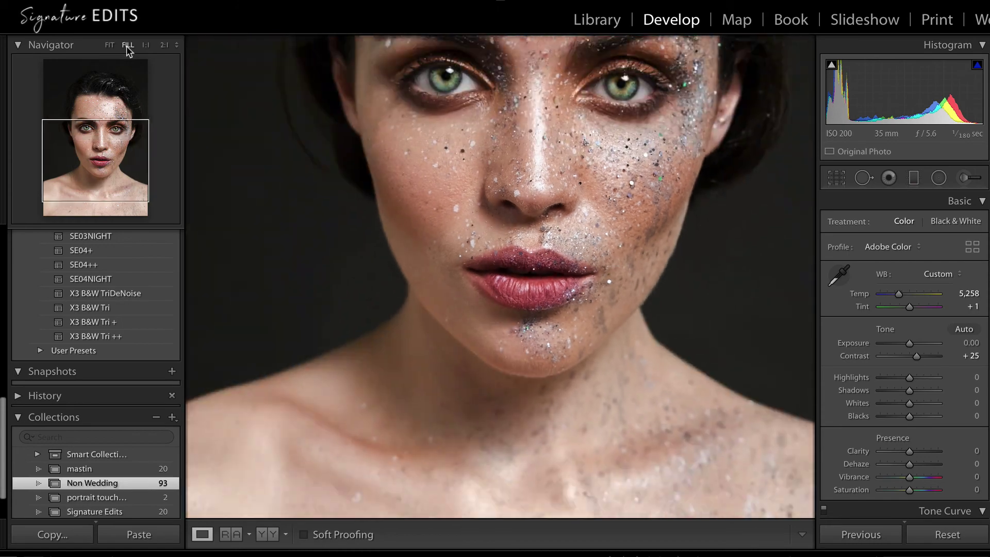
left_click(111, 45)
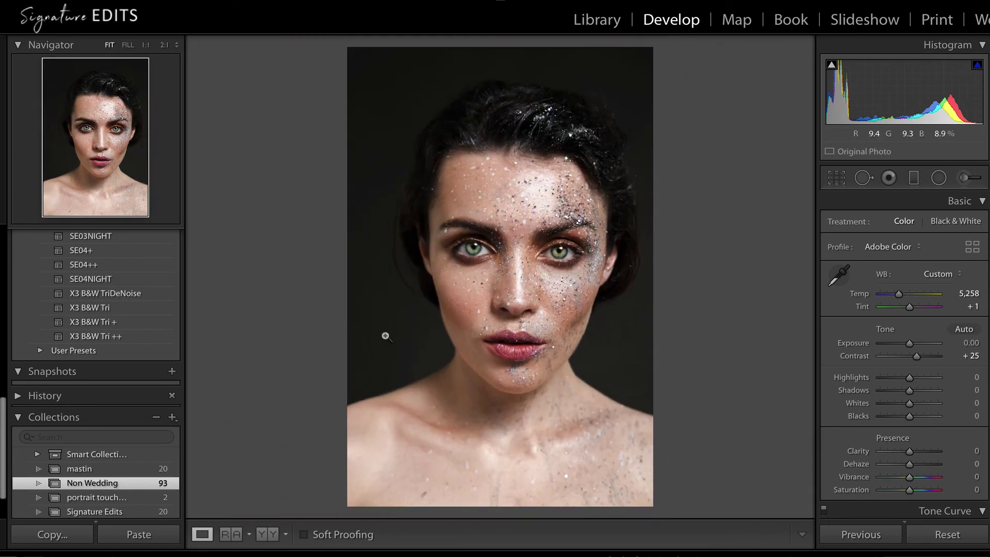
key("backslash")
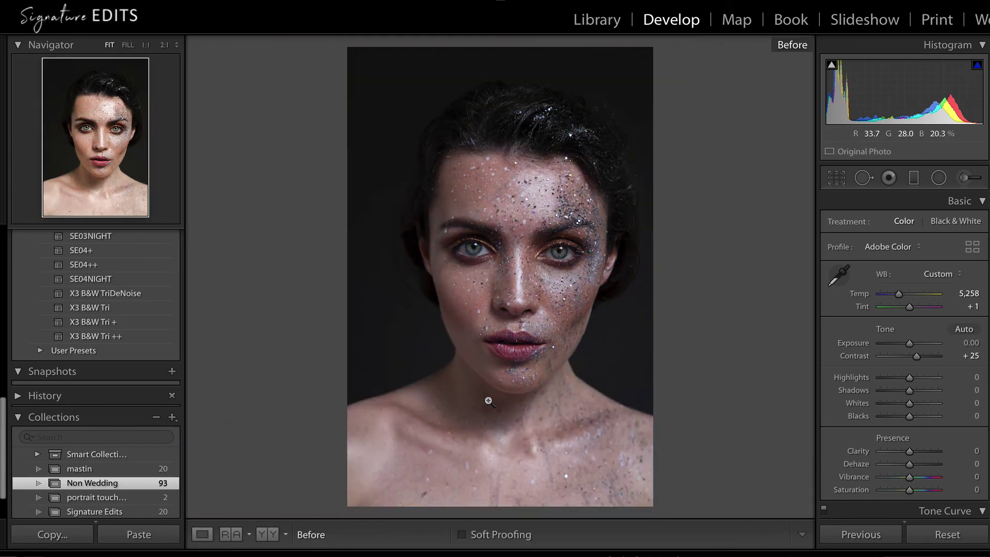
key("backslash")
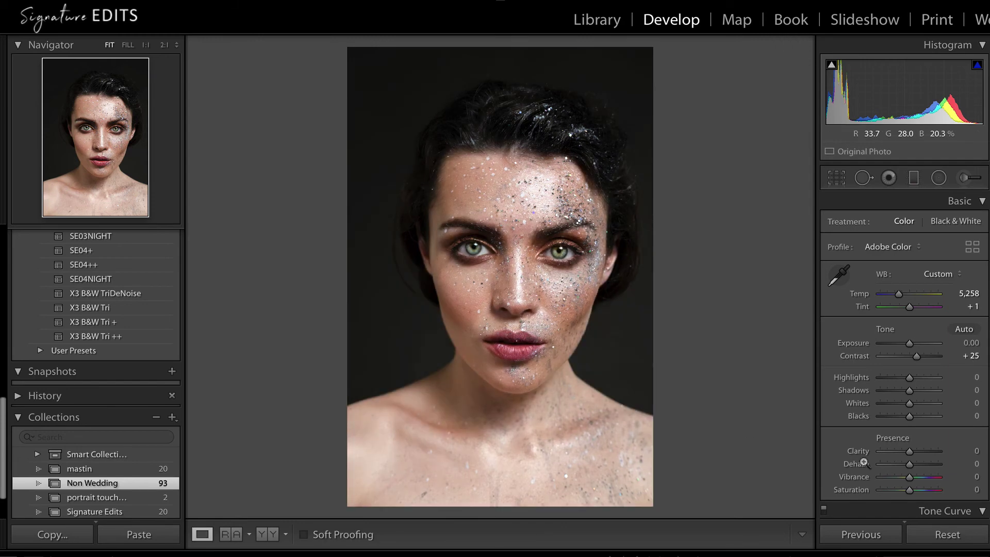
Start a radial filter with the Exposure effect and place a large ellipse around the face and hair
left_click(939, 178)
left_click(912, 230)
left_click(910, 228)
left_click(918, 226)
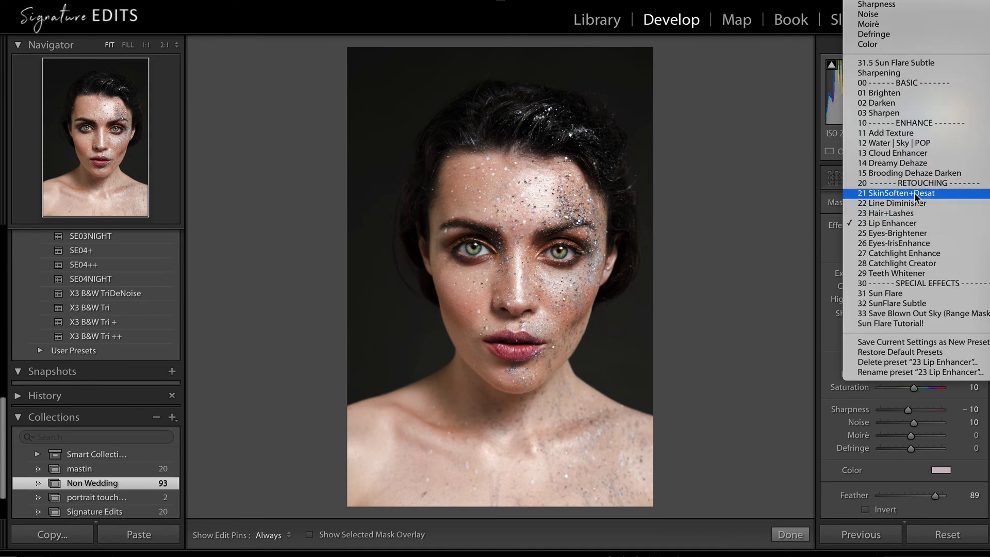
scroll(915, 198, "up", 3)
left_click(876, 10)
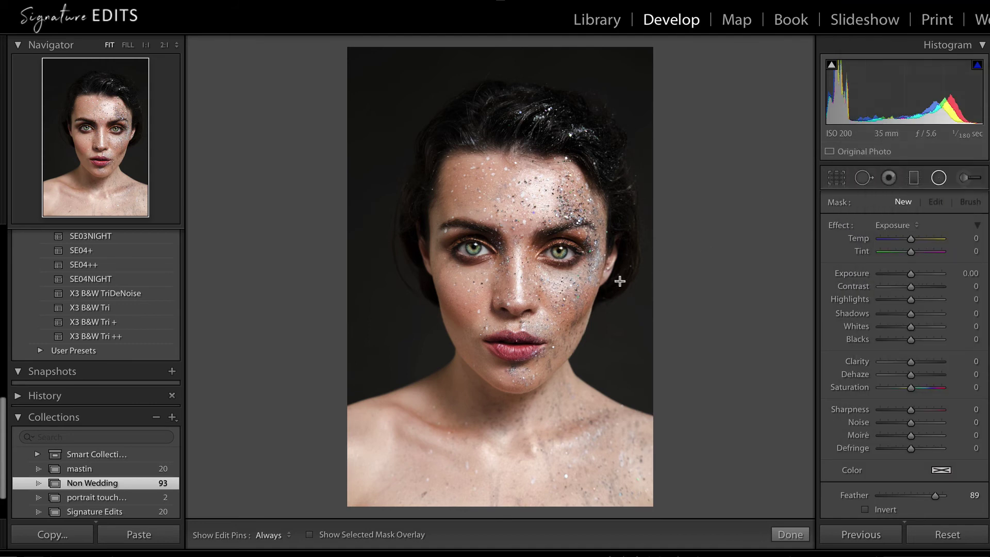
left_click_drag(501, 161, 632, 354)
left_click_drag(547, 178, 561, 239)
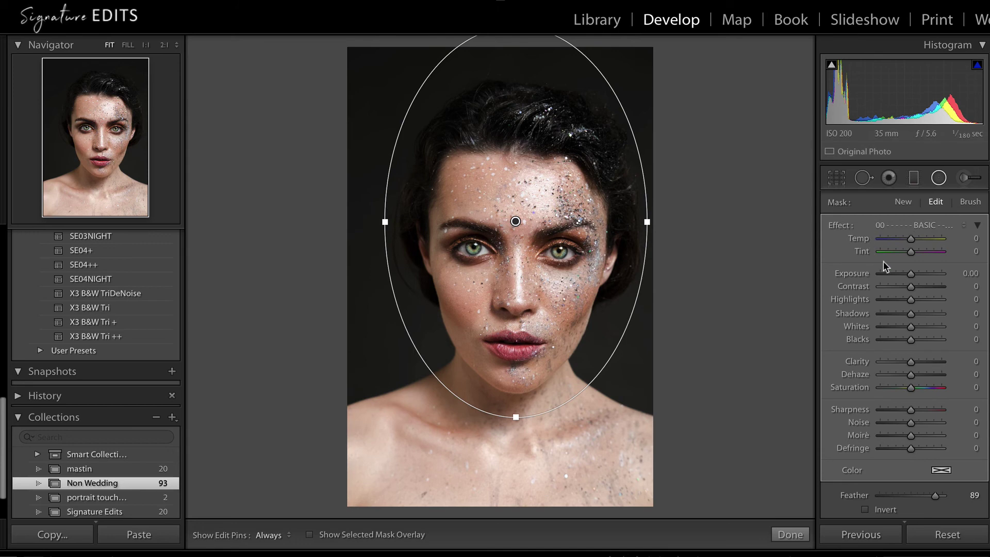
Set the radial filter's exposure to 0.52, invert it to affect the inside, and reposition it slightly lower over the face, checking the mask overlay
left_click_drag(913, 276, 917, 278)
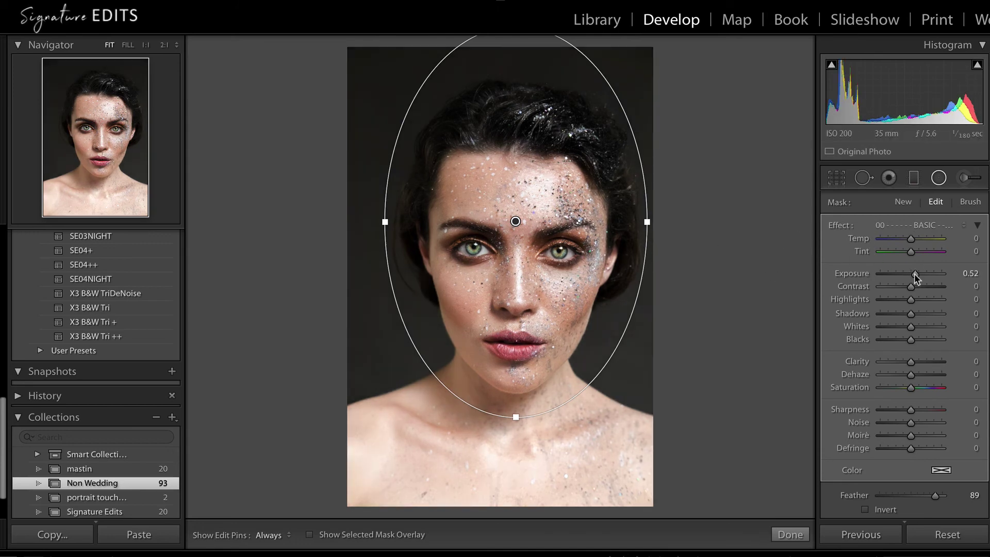
key("apostrophe")
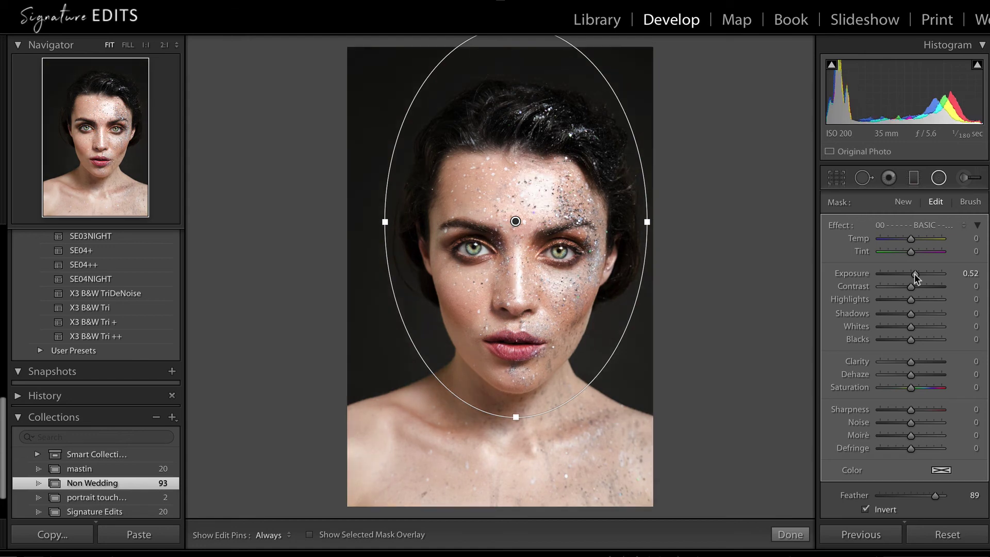
left_click_drag(533, 237, 535, 252)
key("o")
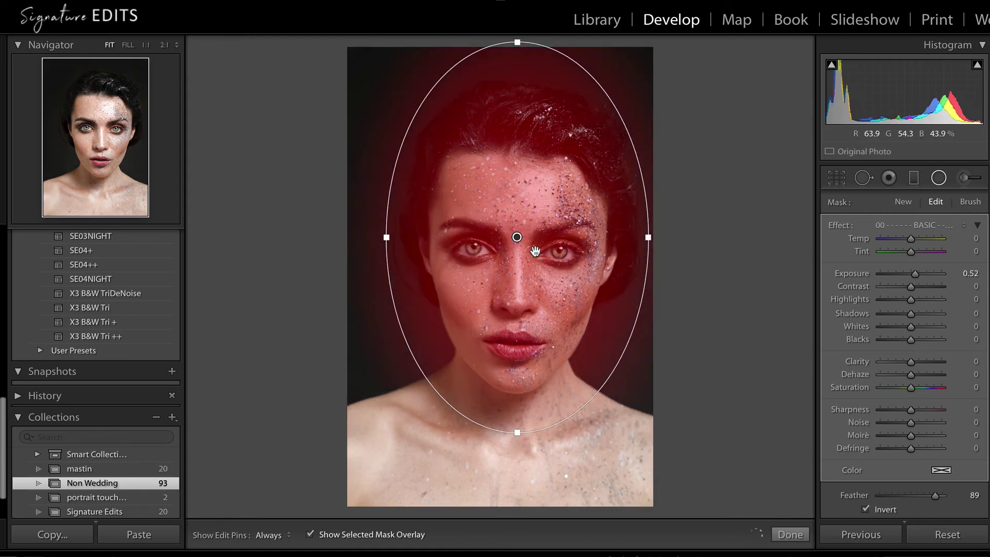
key("apostrophe")
key("apostrophe")
key("o")
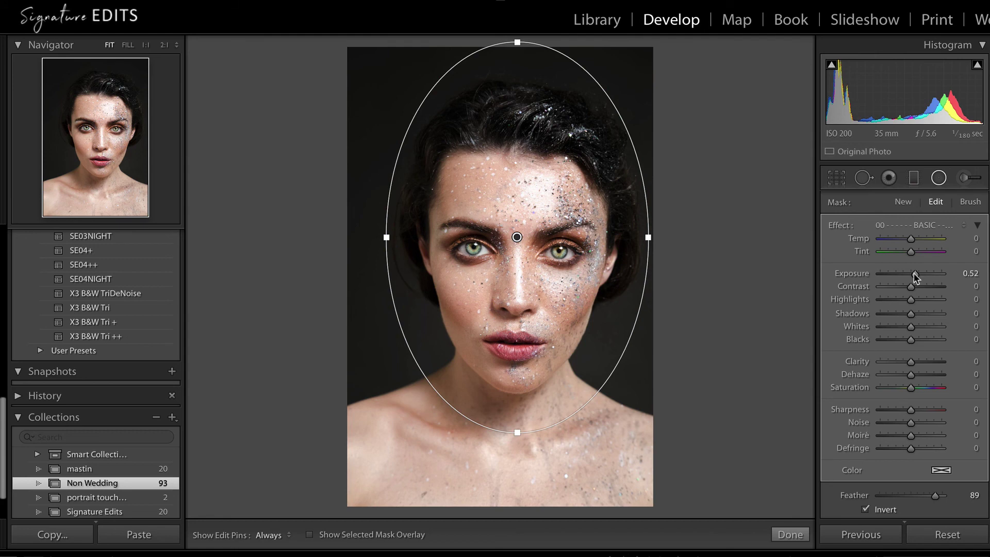
Lower the photo's overall exposure to −0.30 to darken the surroundings of the face
key("minus")
key("minus")
key("minus")
key("minus")
key("minus")
key("minus")
key("minus")
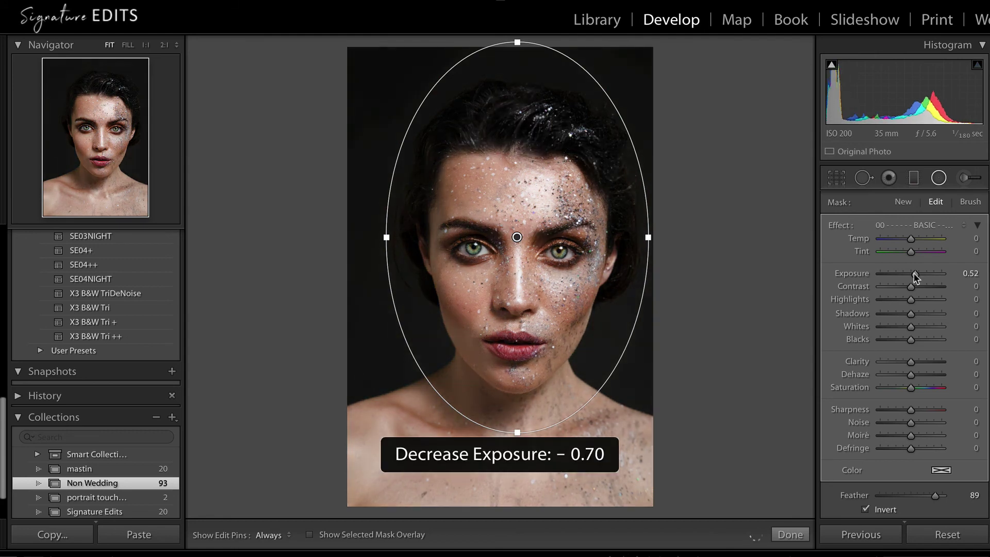
key("equal")
key("equal")
key("equal")
key("equal")
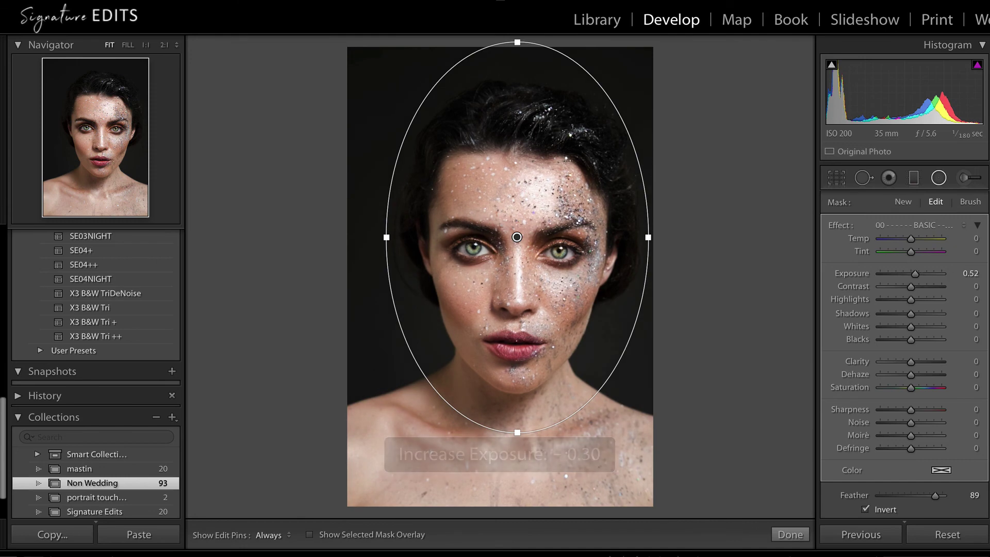
Delete and restore the radial filter twice to compare the face with and without it
key("Delete")
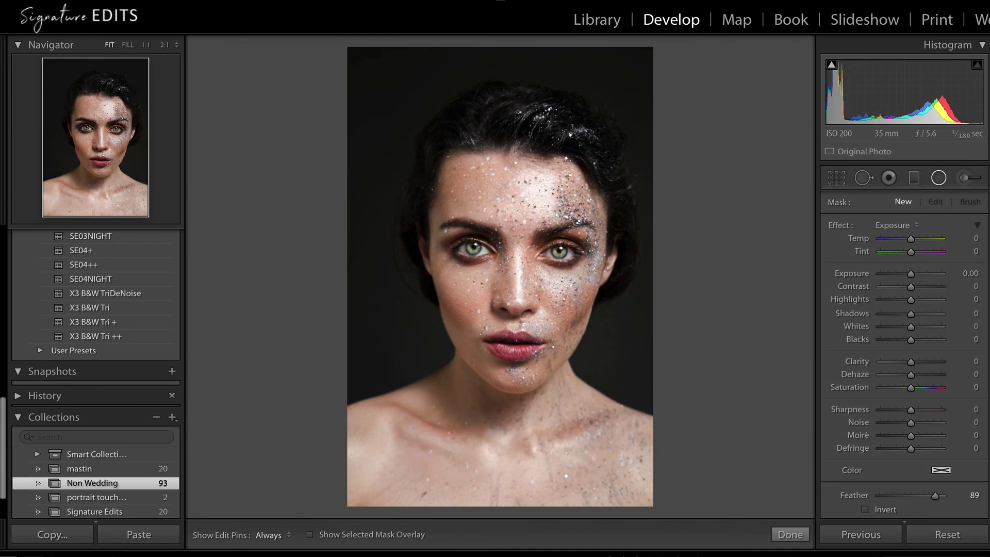
key("ctrl+z")
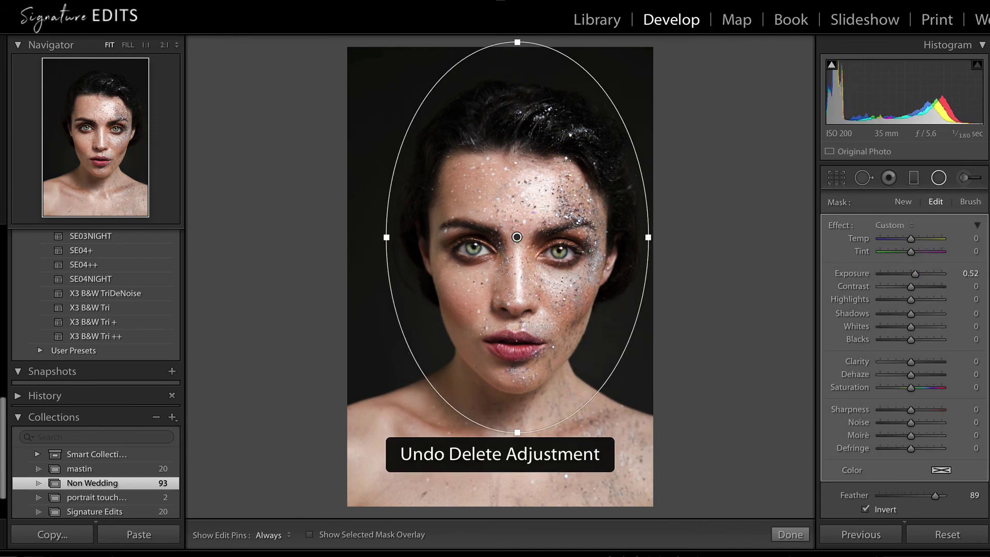
key("Delete")
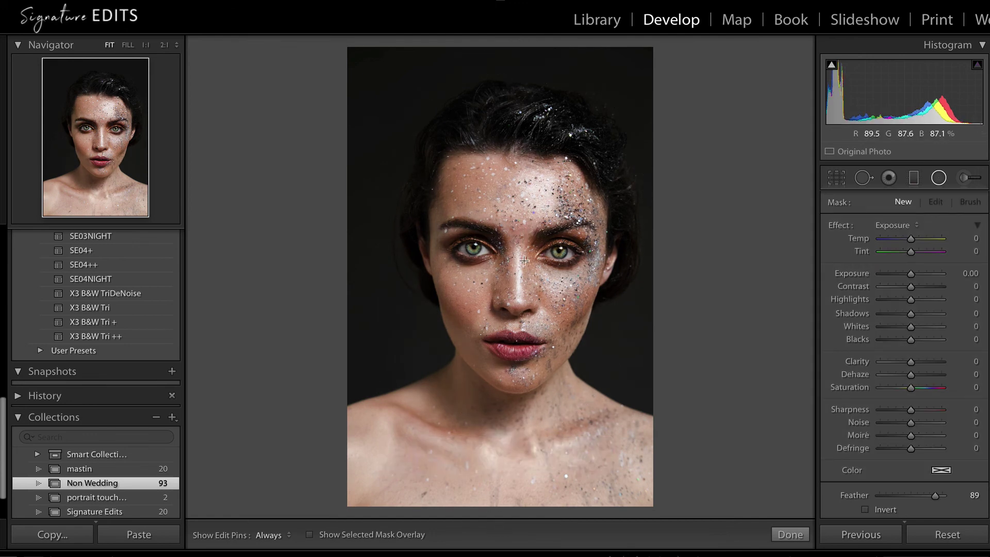
key("ctrl+z")
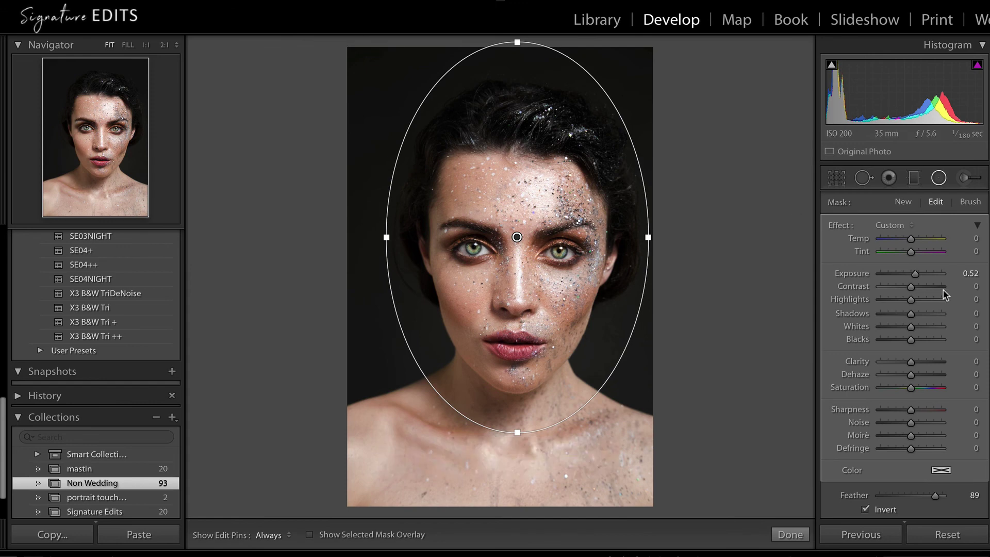
Set the radial filter's exposure to 0.45, close the filter, and compare the portrait with its unedited version
left_click(970, 275)
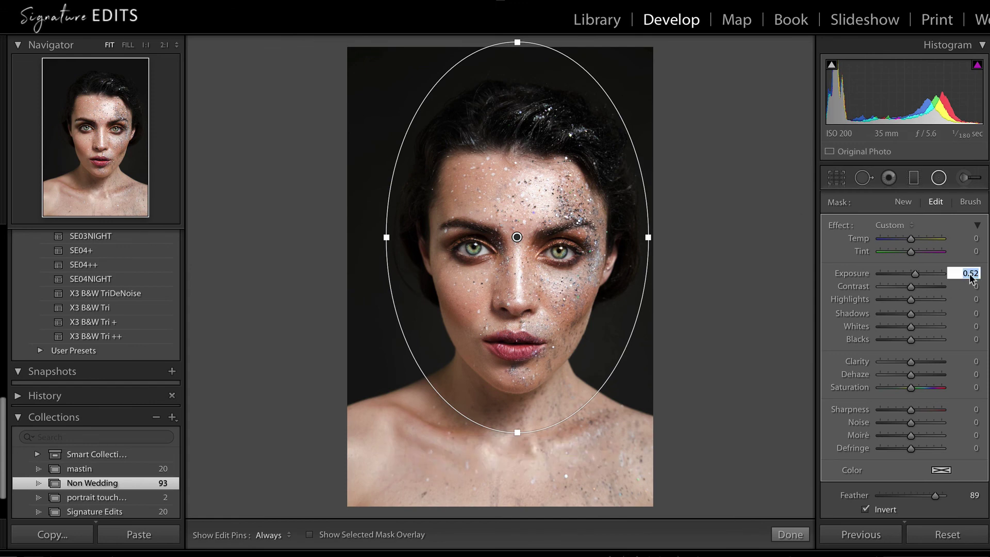
type("0.45")
key("Return")
key("Escape")
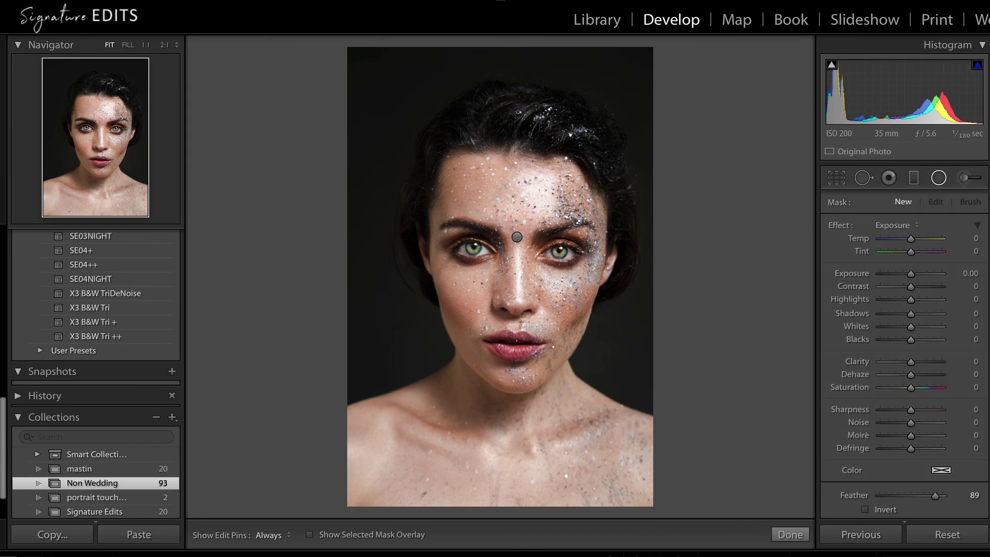
key("shift+m")
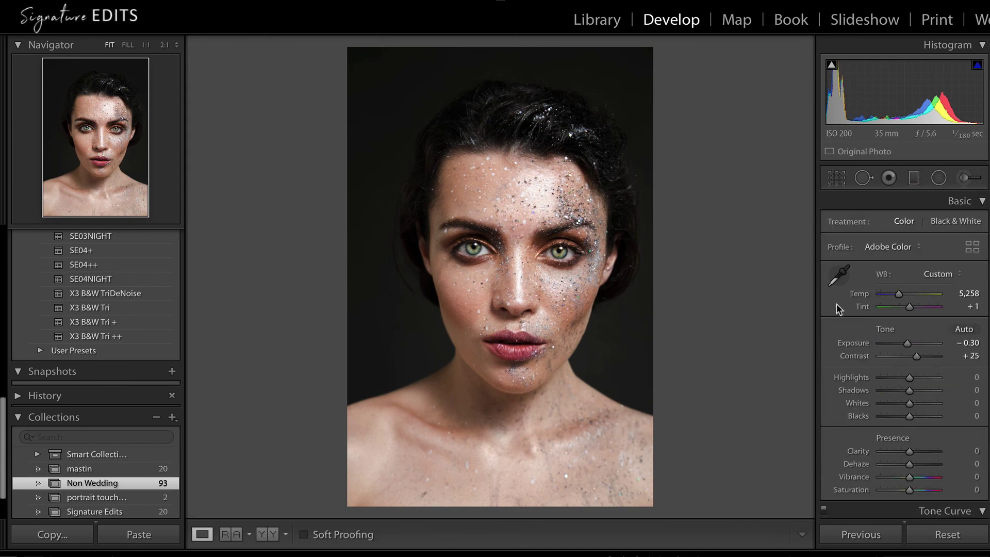
key("backslash")
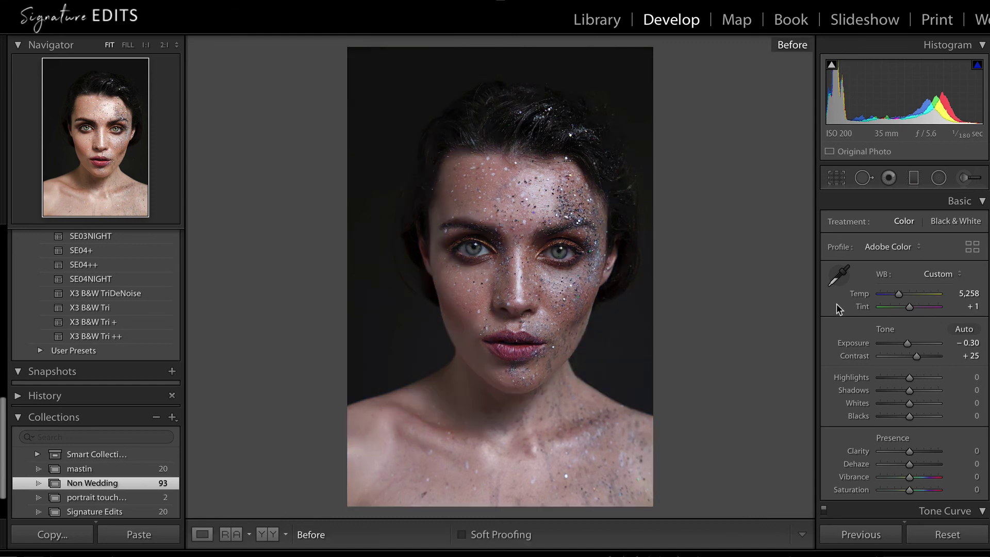
key("backslash")
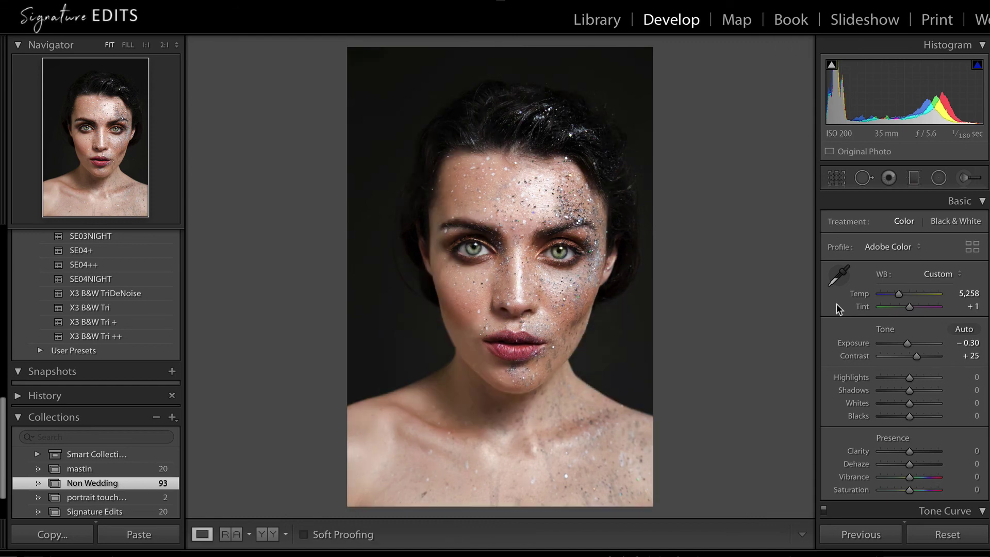